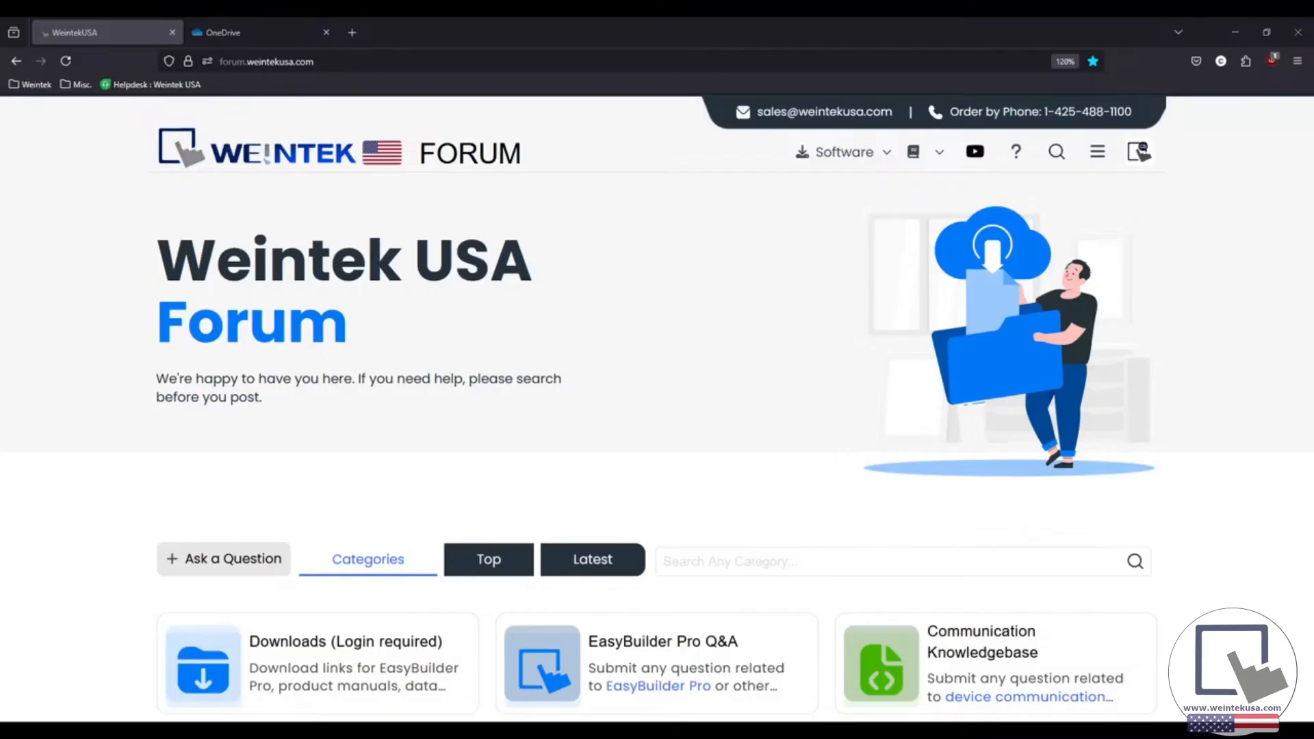
Review the MPG wiring diagram for the iR-ETN40R in the PDF, and open the Weintek forum's EasyRemote IO download page
{"action": "left_click", "coordinate": [265, 30]}
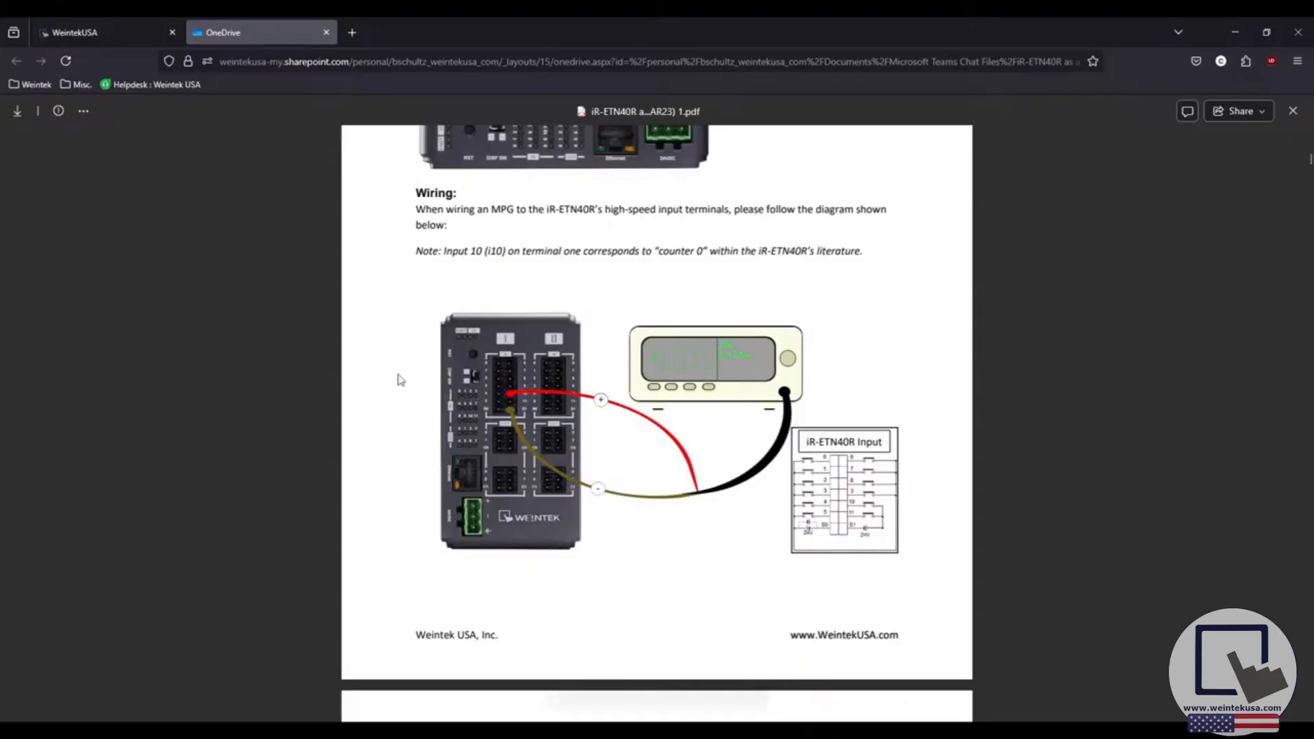
{"action": "left_click", "coordinate": [132, 39]}
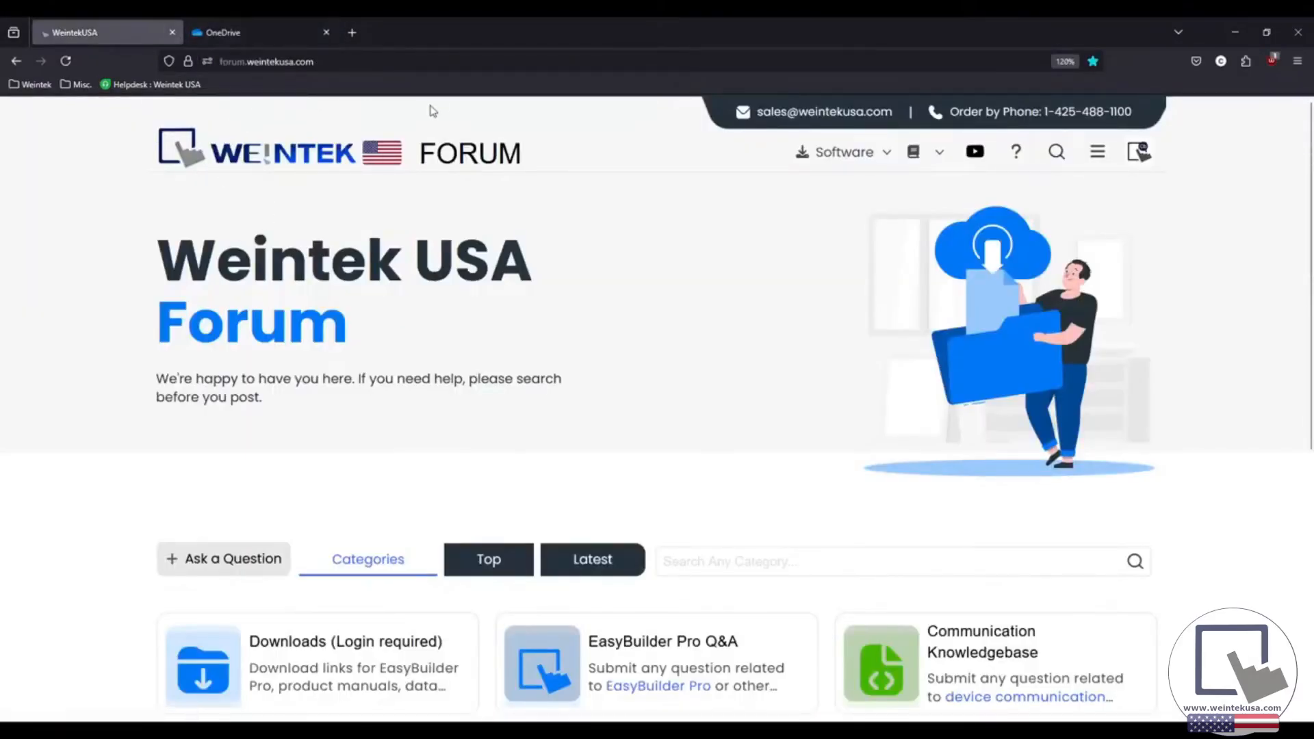
{"action": "mouse_move", "coordinate": [886, 159]}
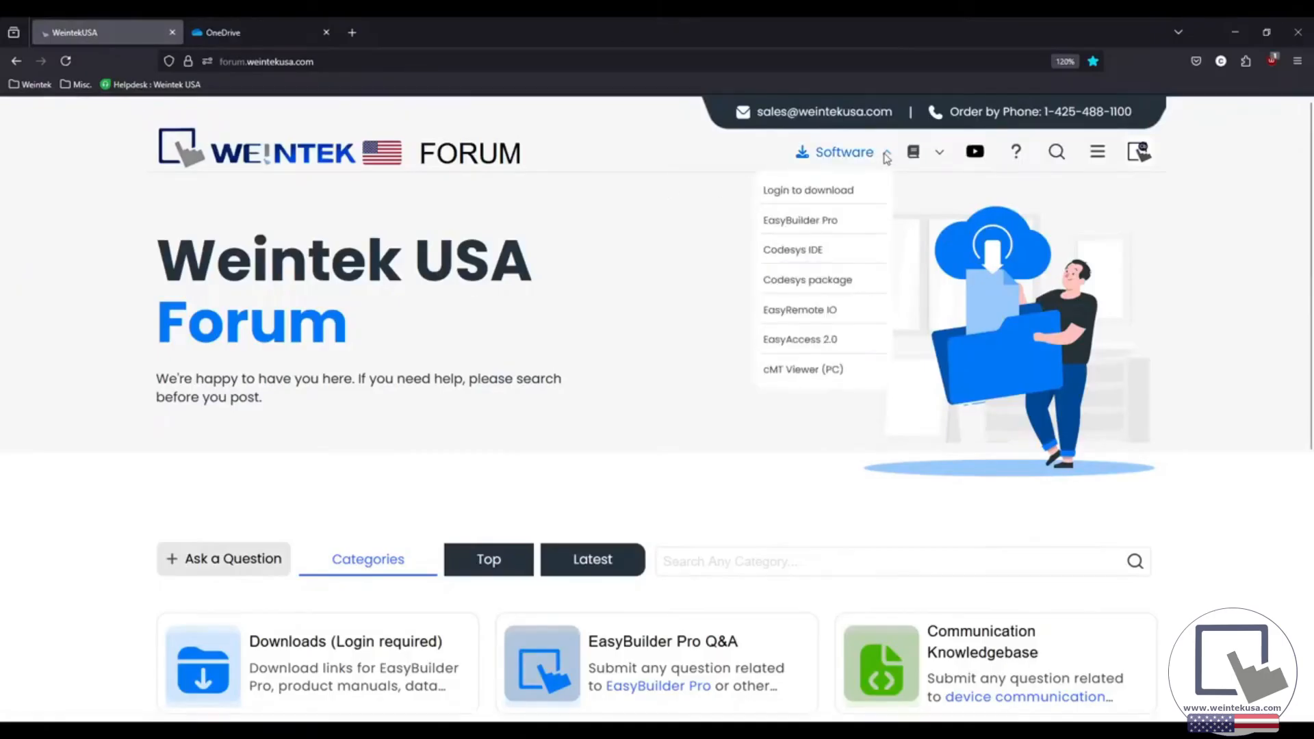
{"action": "left_click", "coordinate": [837, 312]}
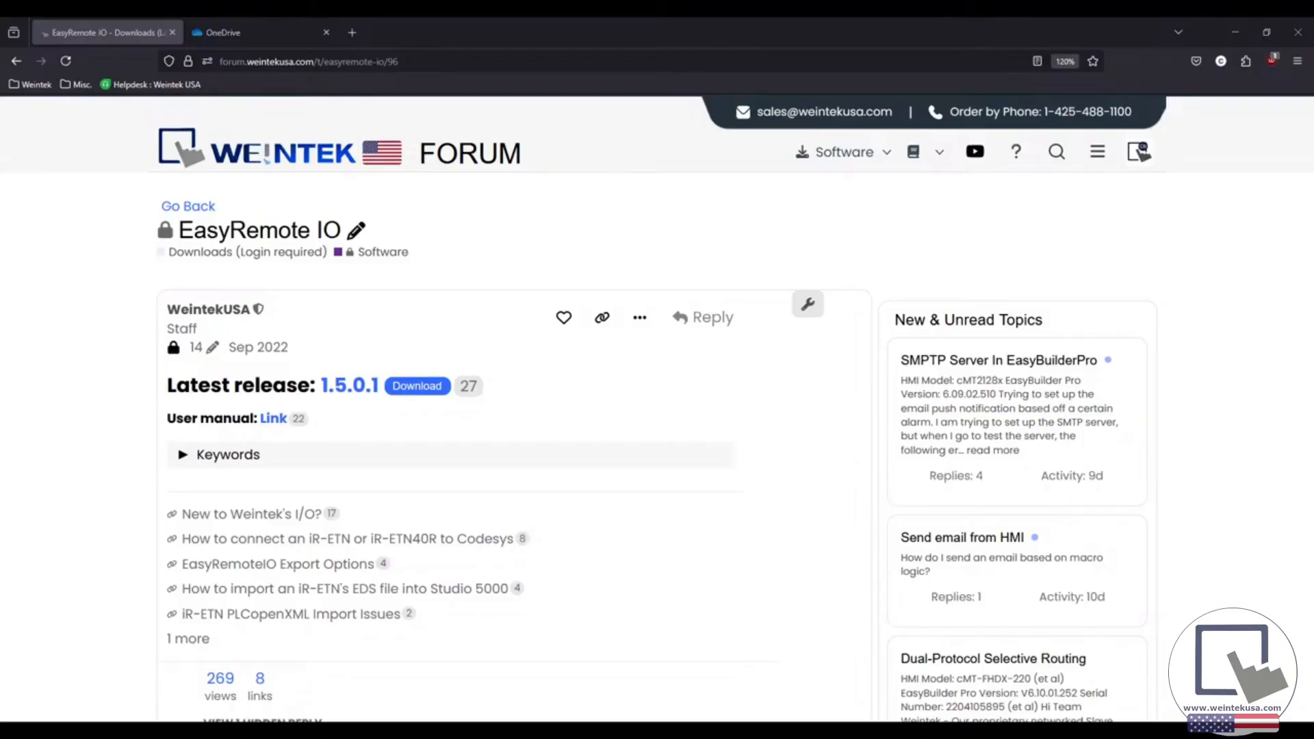
Switch to EasyRemoteIO in a maximized window and run an automatic scan for connected couplers
{"action": "left_click_drag", "start_coordinate": [1313, 110], "coordinate": [601, 170]}
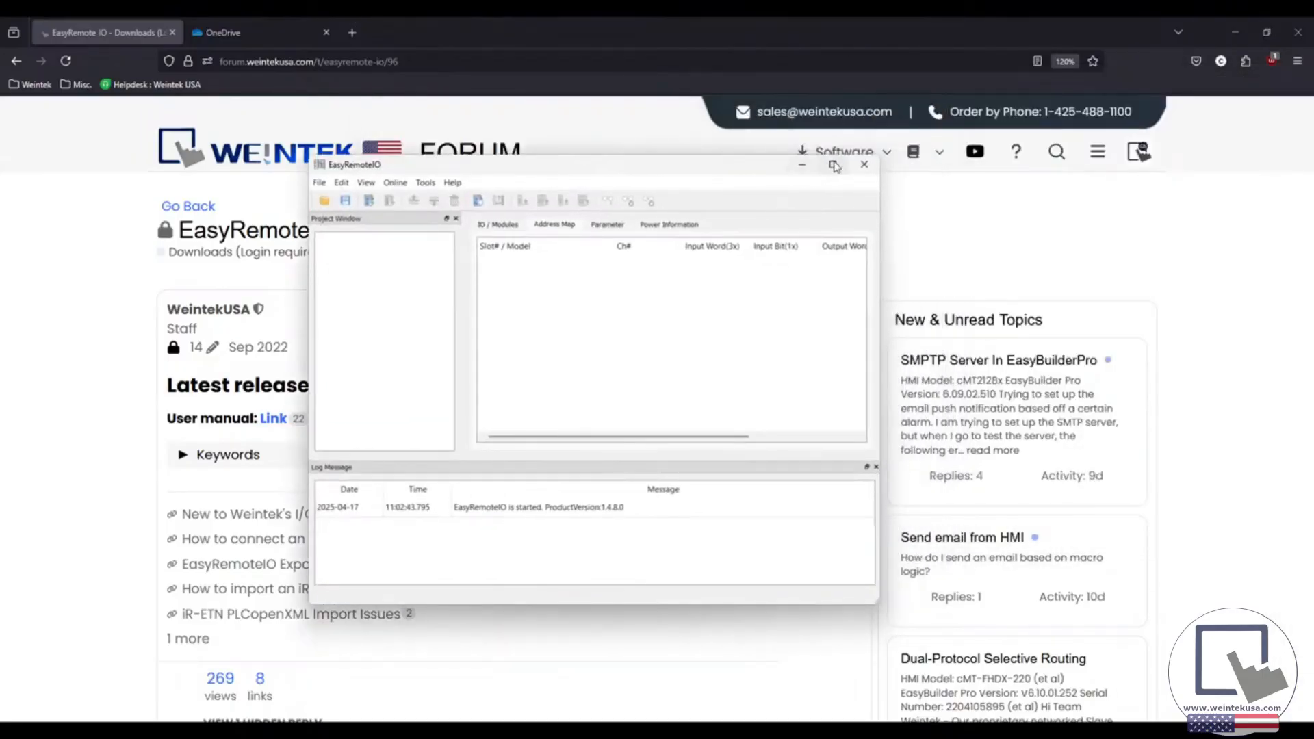
{"action": "left_click", "coordinate": [834, 167]}
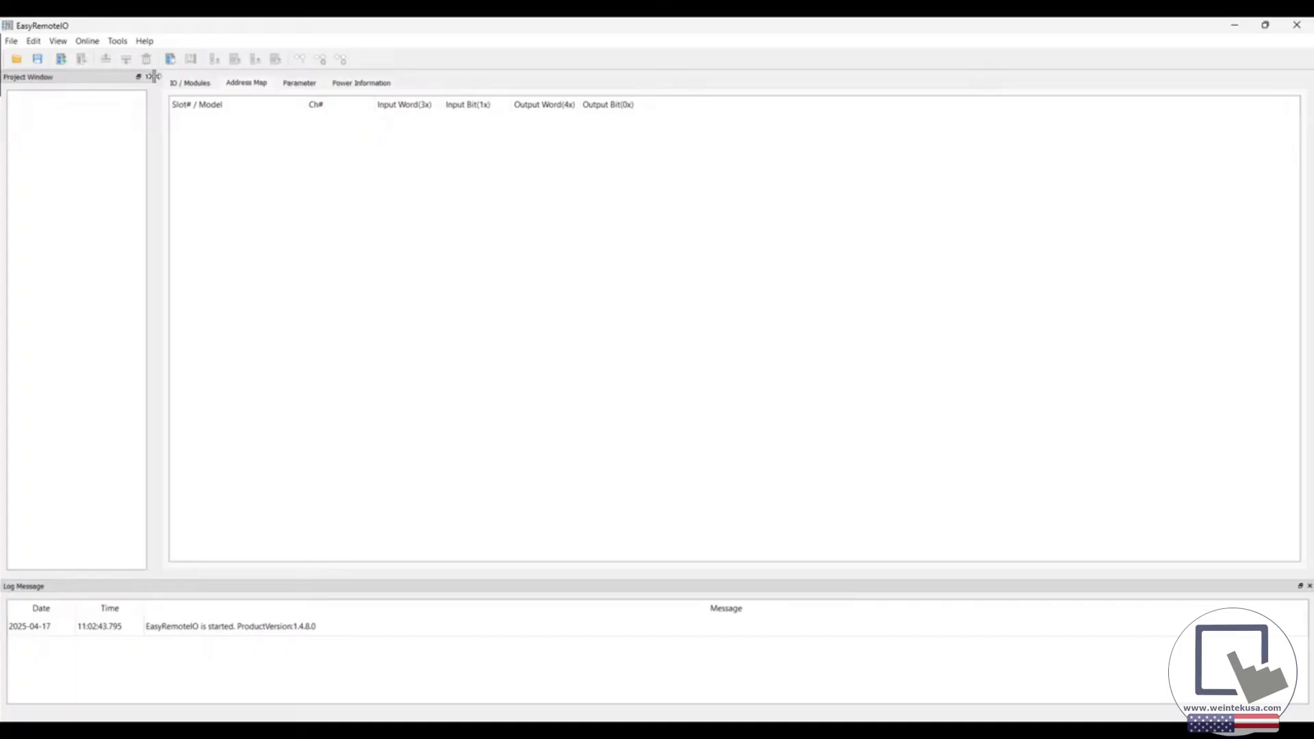
{"action": "left_click", "coordinate": [171, 59]}
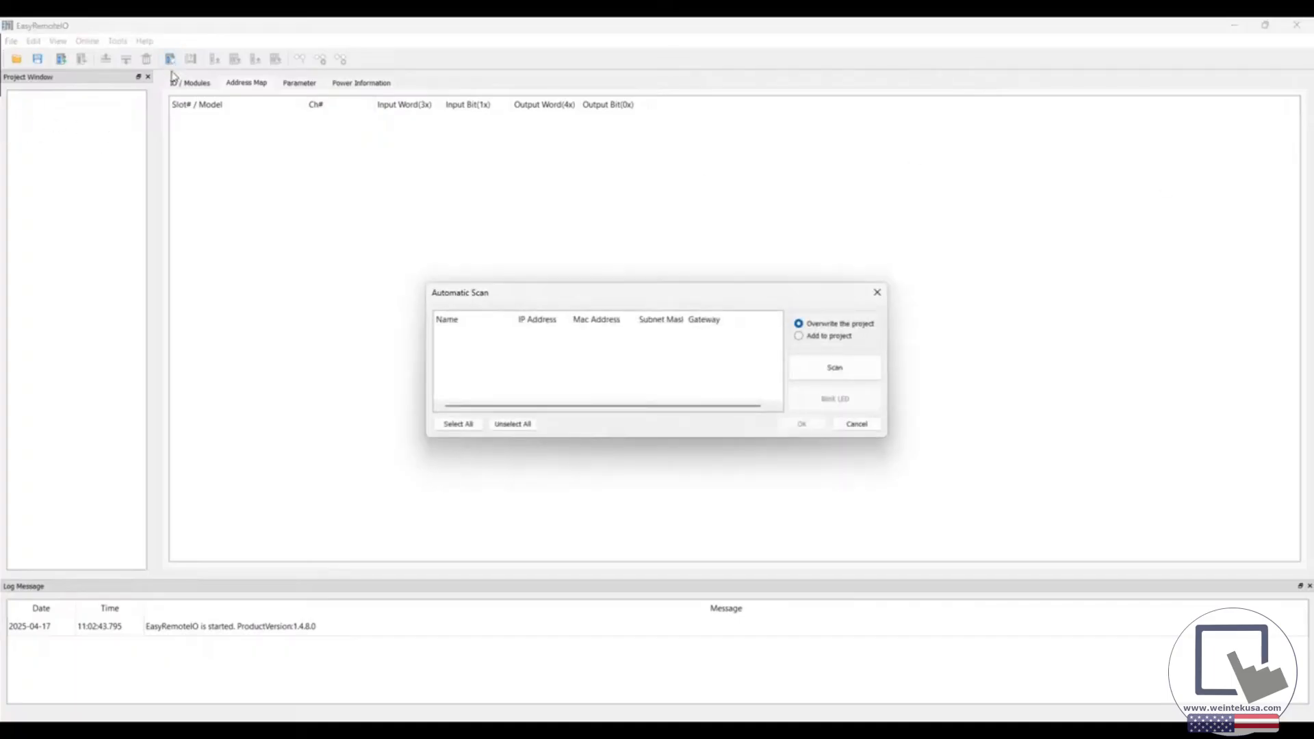
{"action": "left_click", "coordinate": [826, 366]}
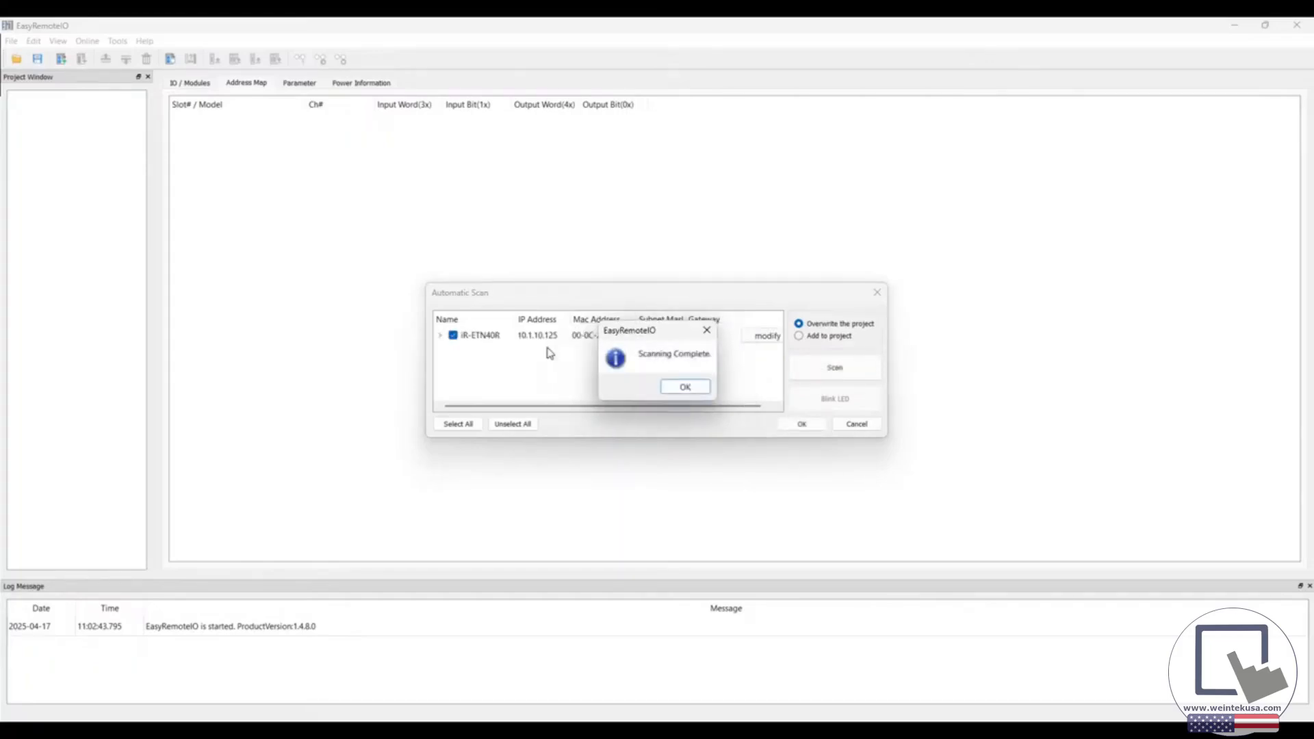
{"action": "left_click", "coordinate": [685, 389]}
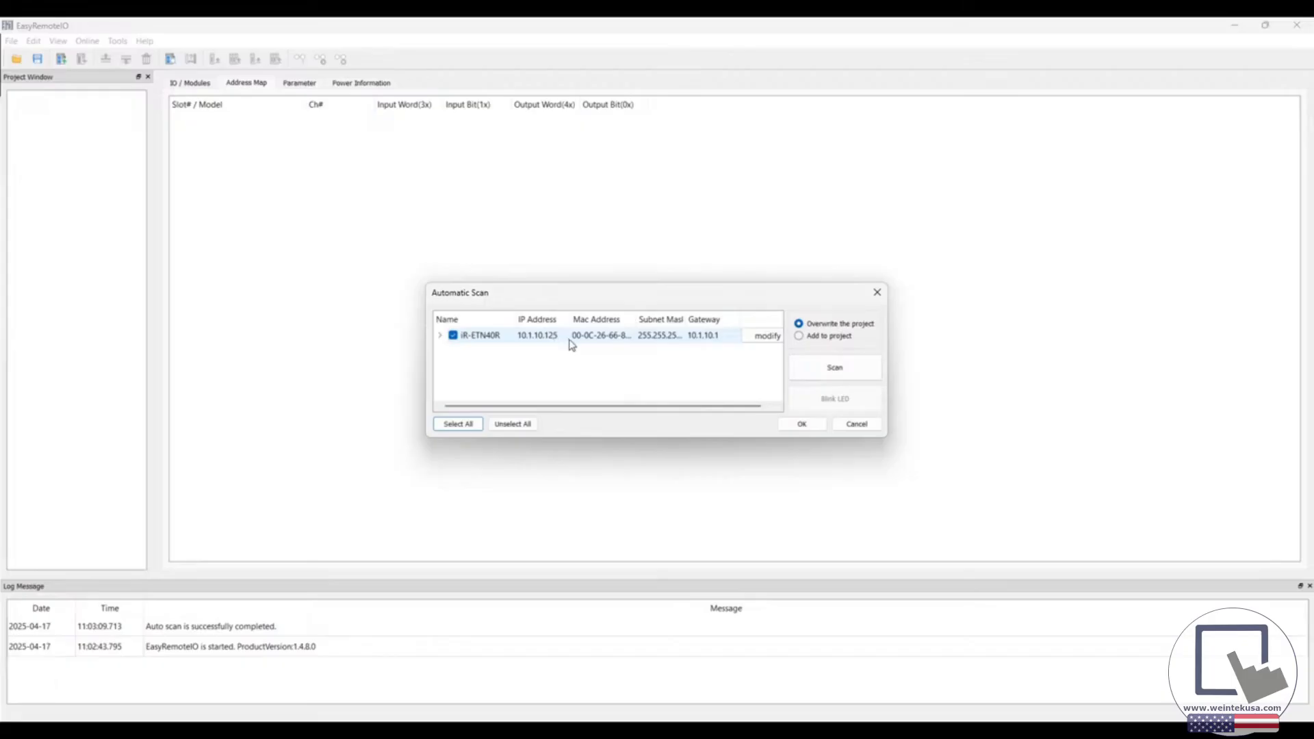
Check the scanned iR-ETN40R's network settings without changing them, and load the coupler by overwriting the project
{"action": "left_click", "coordinate": [749, 338]}
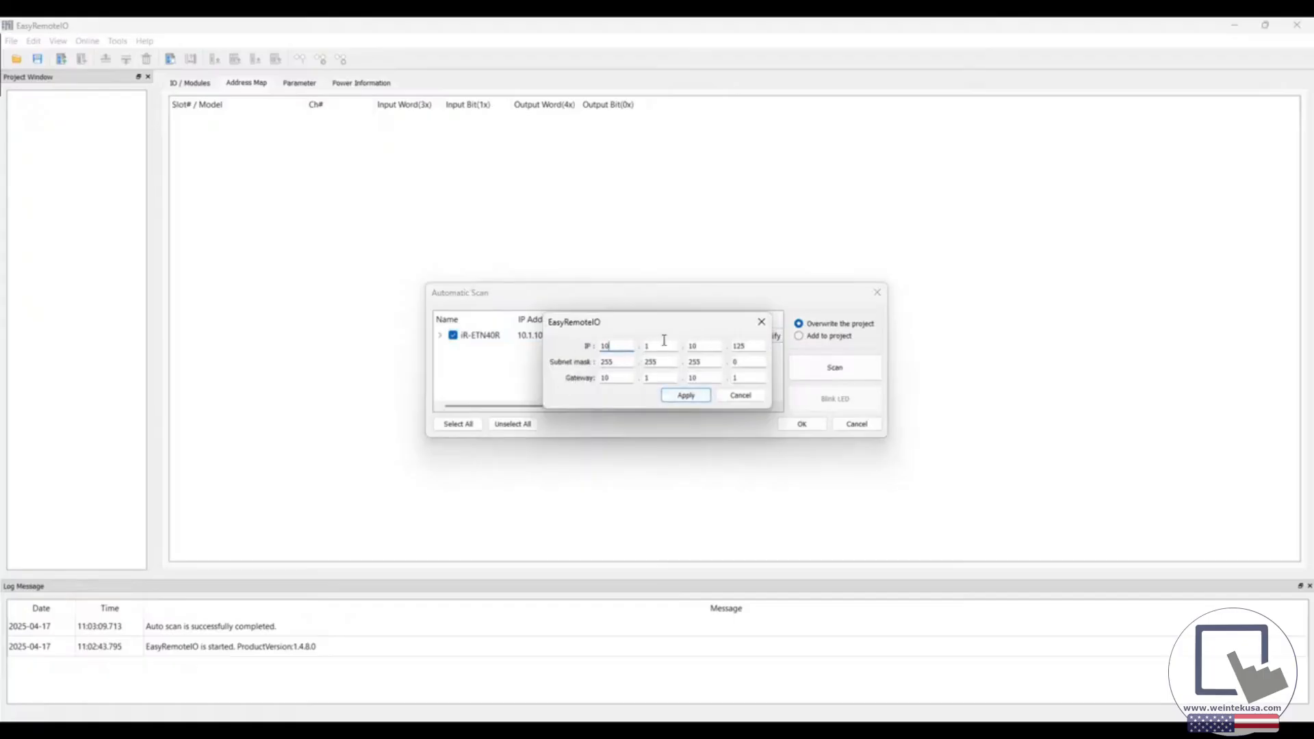
{"action": "left_click", "coordinate": [761, 322]}
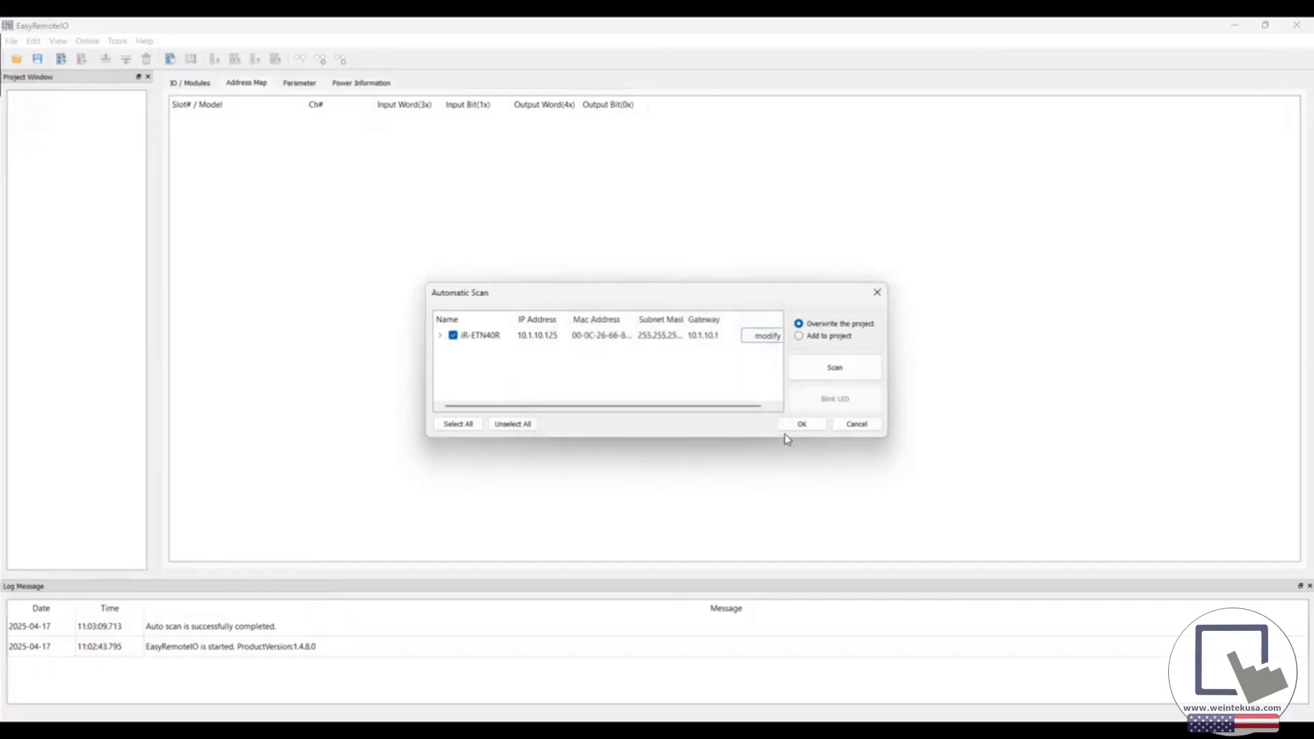
{"action": "left_click", "coordinate": [799, 426]}
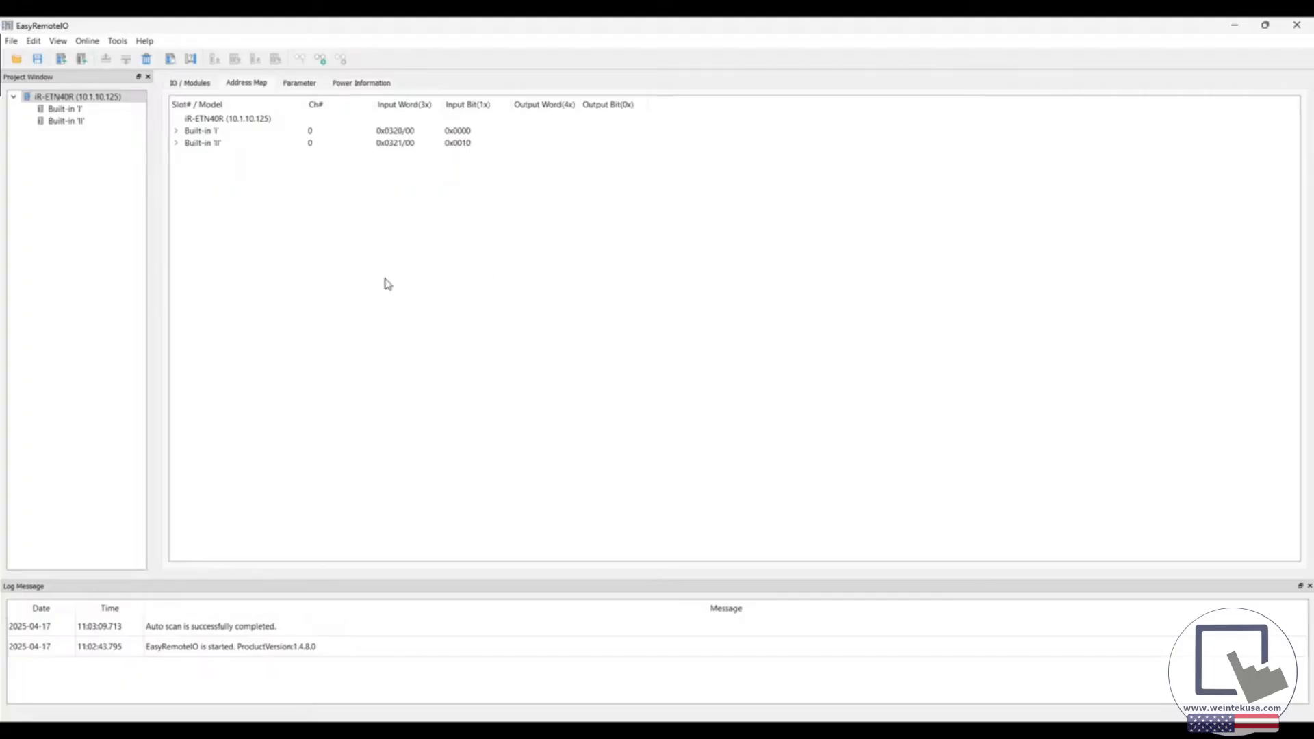
Open the project WL demo.eriop without saving the current scanned project
{"action": "left_click", "coordinate": [94, 96]}
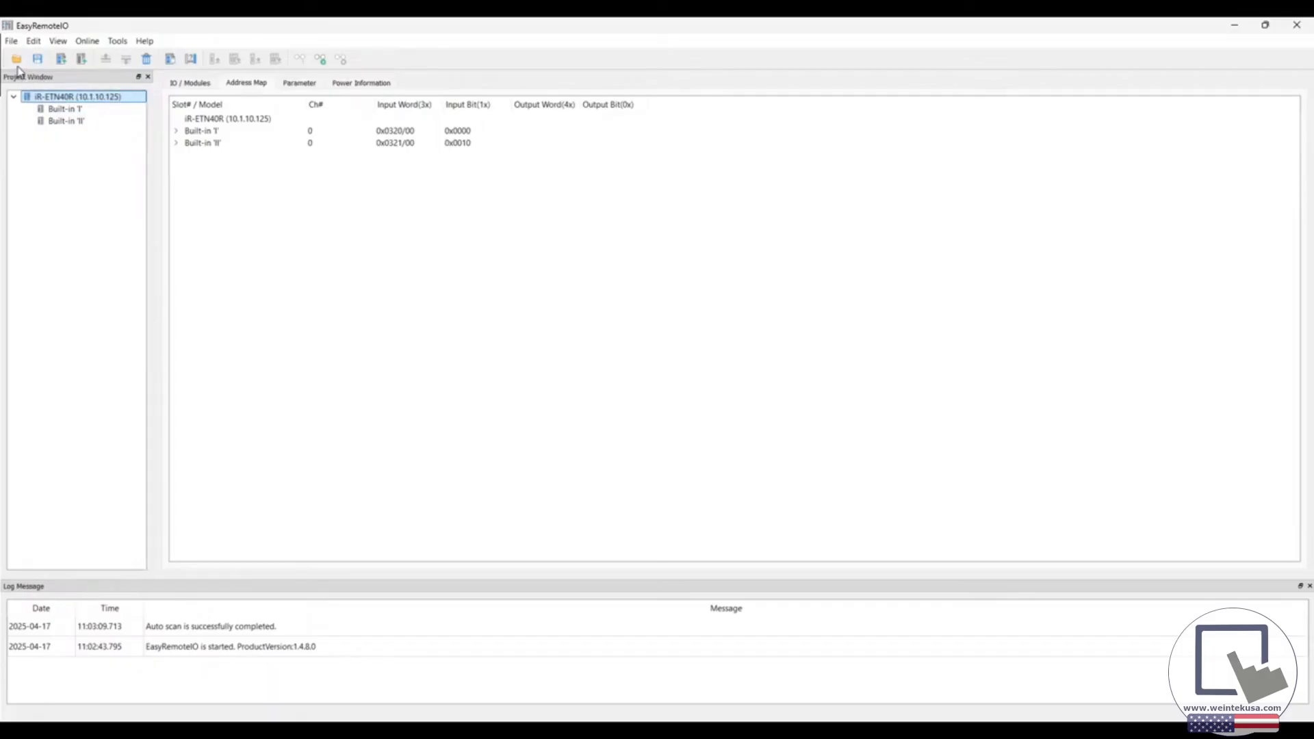
{"action": "left_click", "coordinate": [17, 62]}
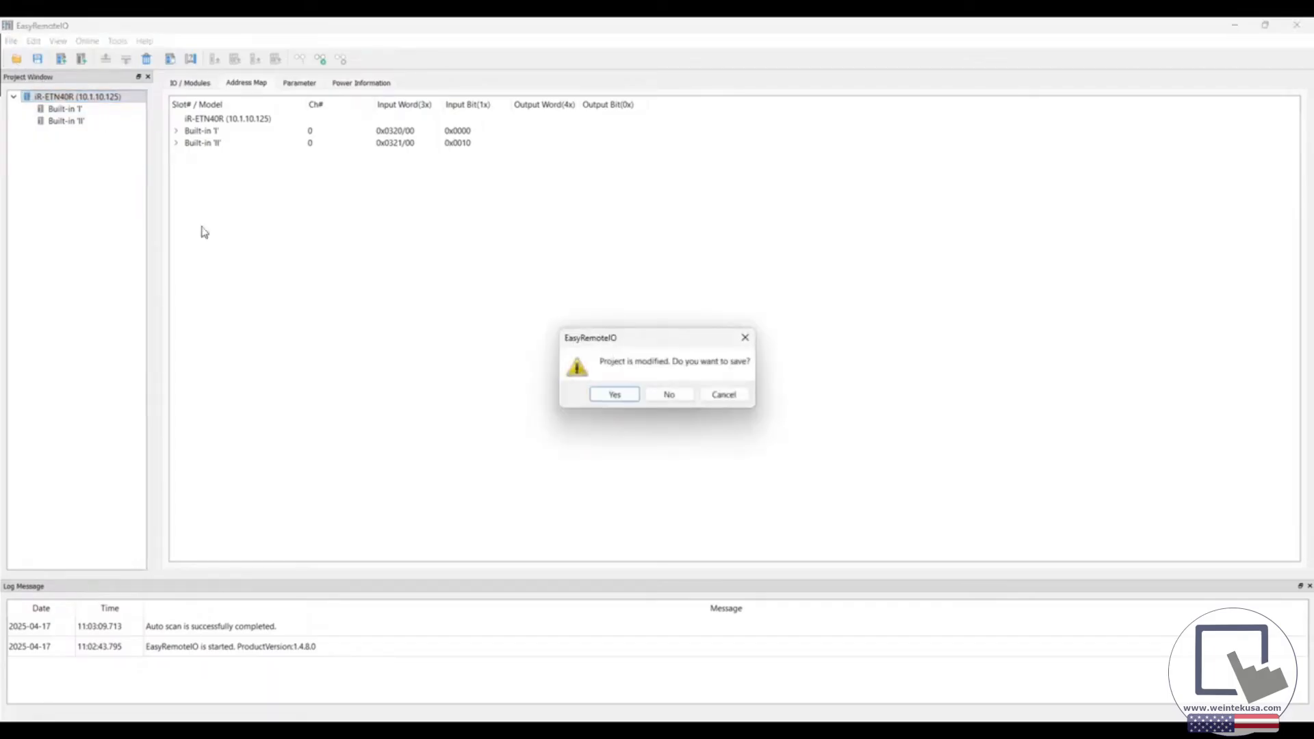
{"action": "left_click", "coordinate": [652, 395]}
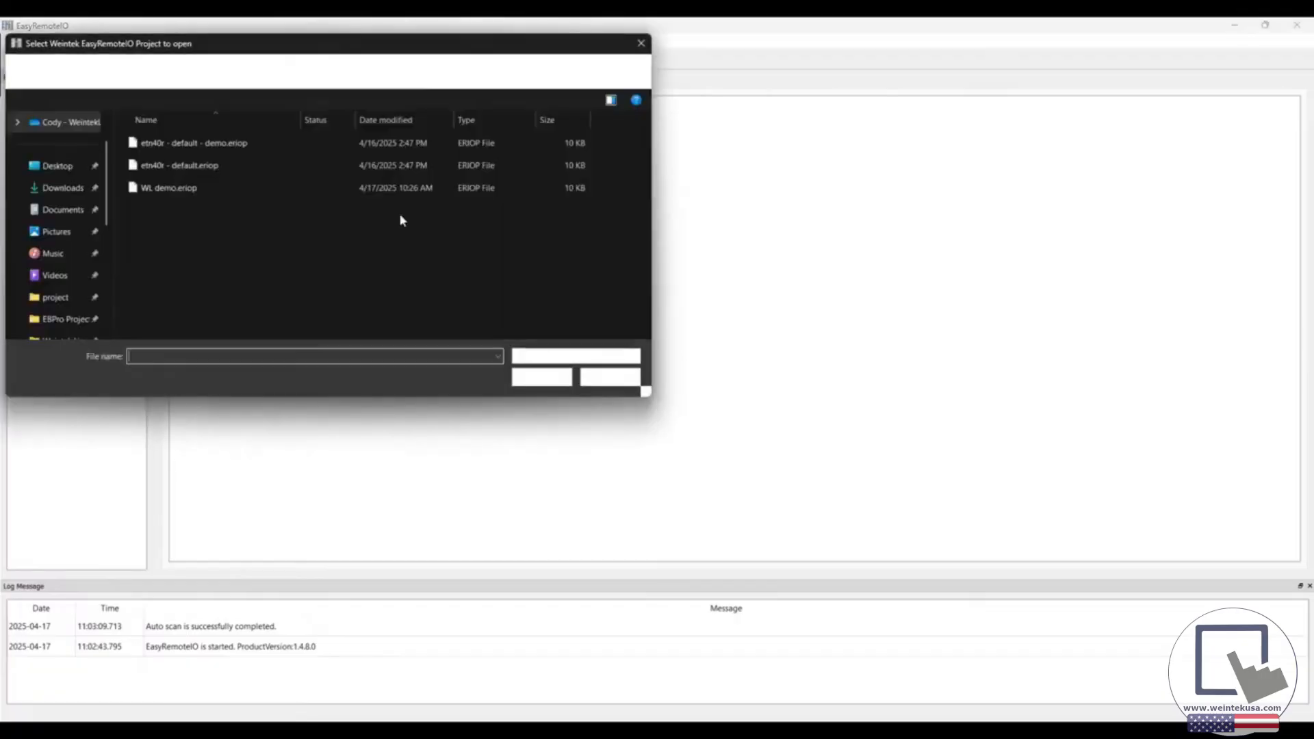
{"action": "double_click", "coordinate": [182, 195]}
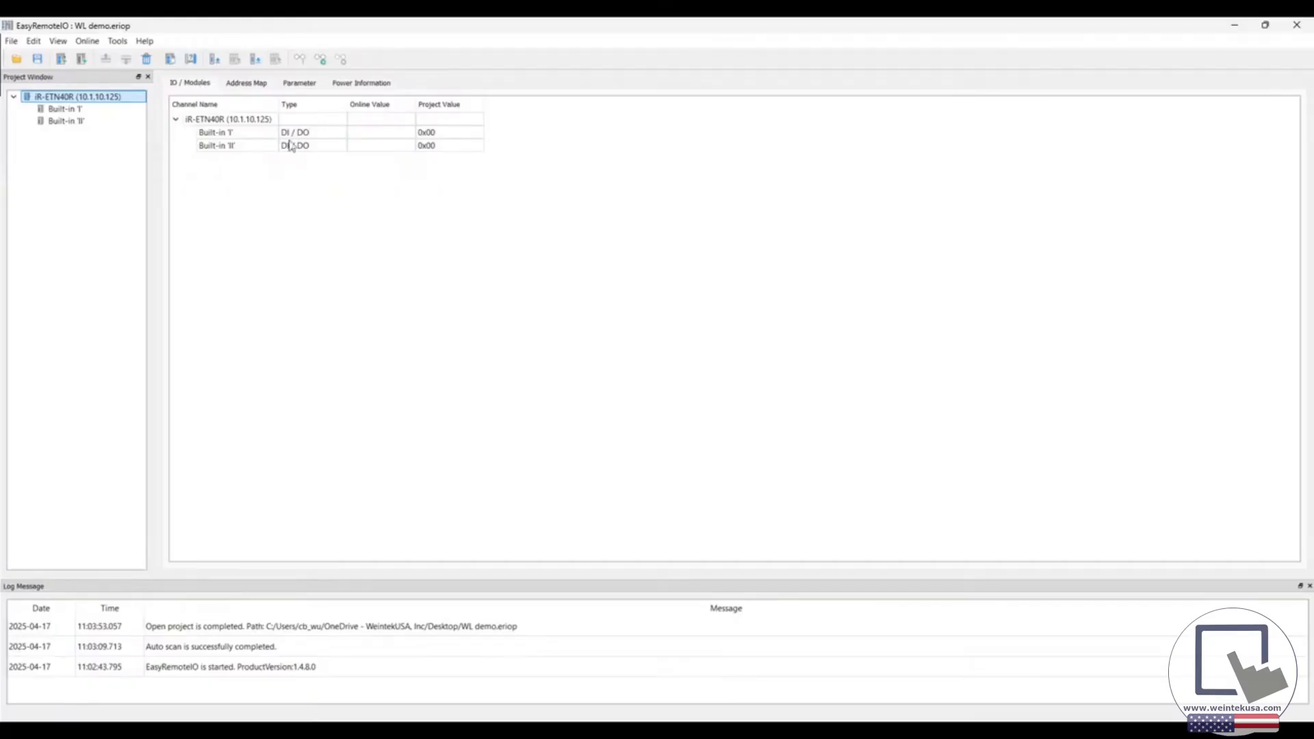
Monitor the iR-ETN40R's parameters online and examine the simple counter settings below the collapsed capture feature groups
{"action": "left_click", "coordinate": [298, 84]}
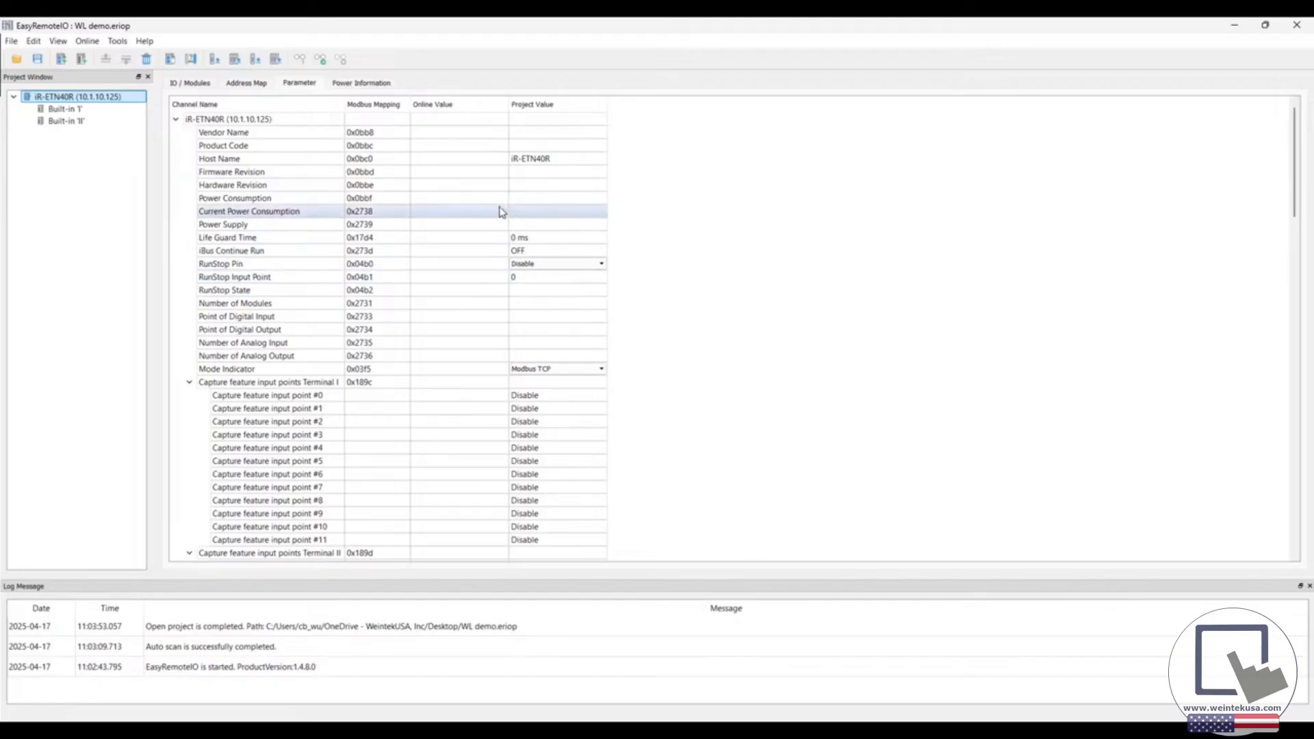
{"action": "left_click", "coordinate": [321, 60]}
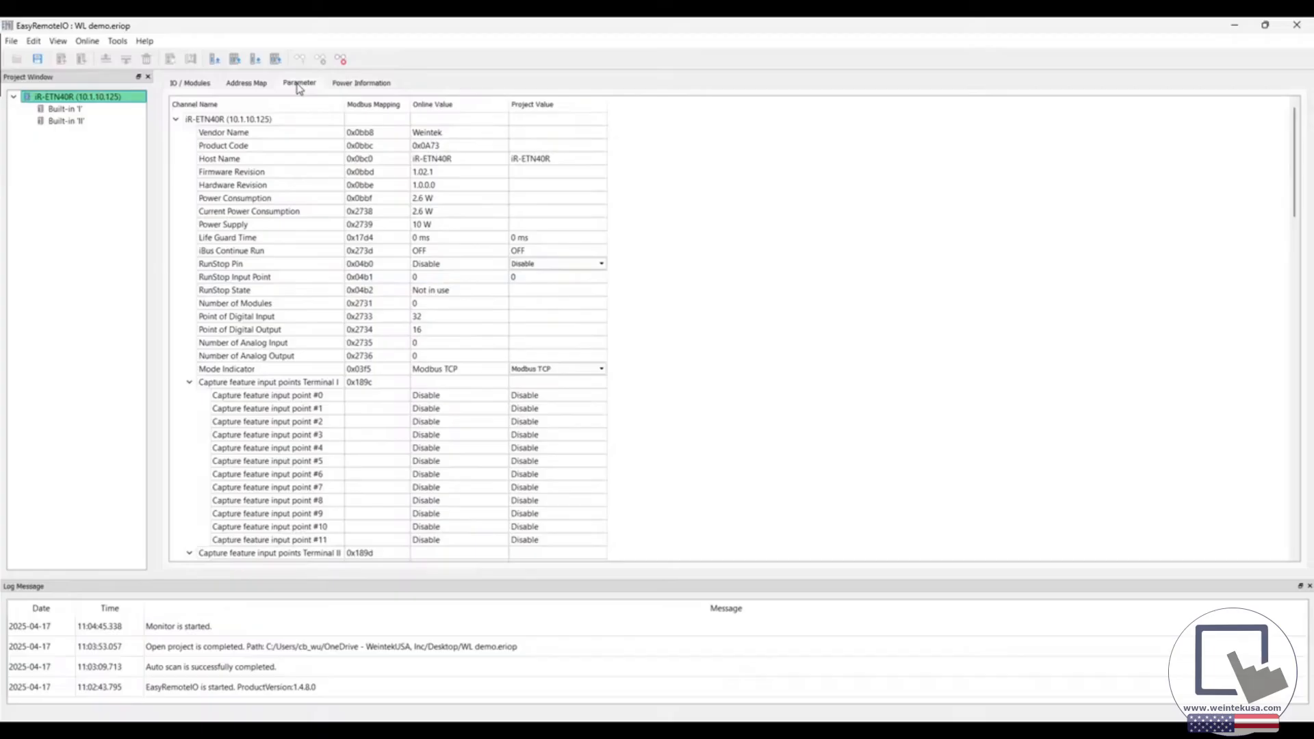
{"action": "left_click", "coordinate": [191, 381]}
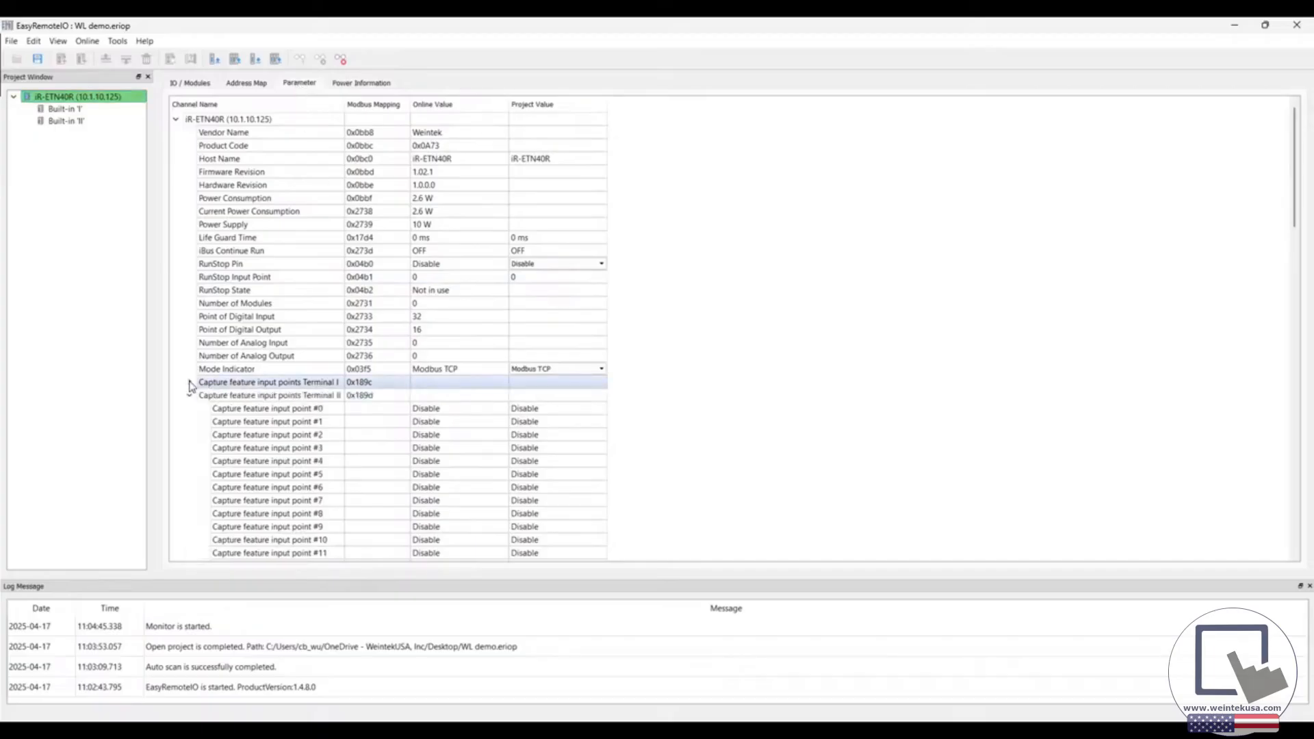
{"action": "left_click", "coordinate": [191, 395]}
{"action": "left_click", "coordinate": [189, 396]}
{"action": "scroll", "coordinate": [195, 394], "scroll_direction": "down", "scroll_amount": 5}
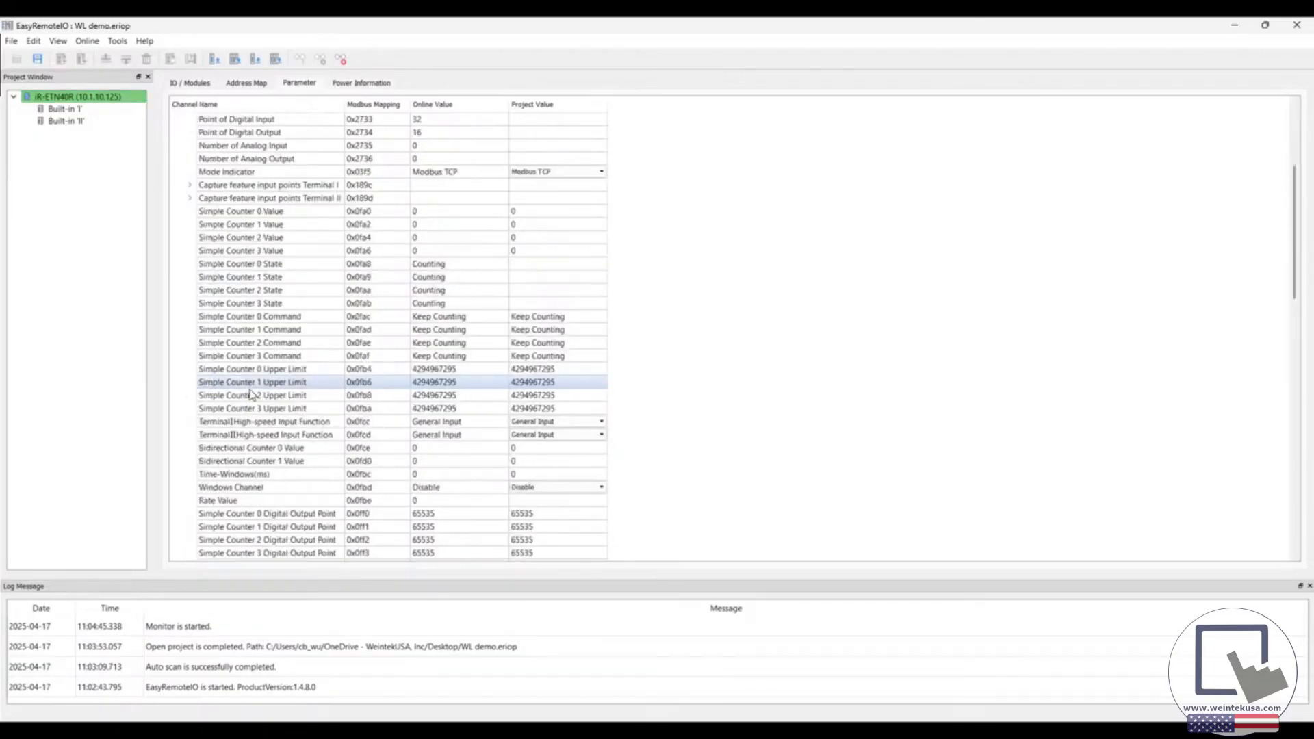
{"action": "scroll", "coordinate": [749, 361], "scroll_direction": "up", "scroll_amount": 4}
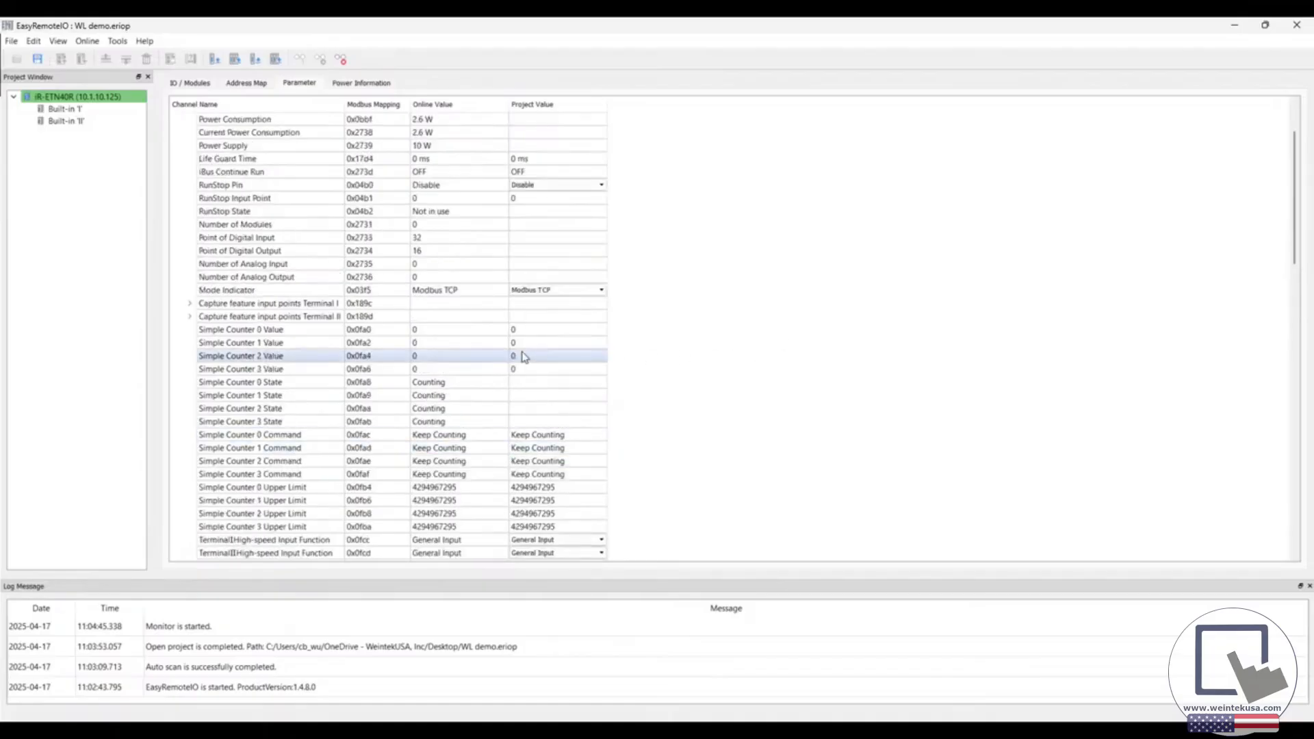
{"action": "scroll", "coordinate": [506, 342], "scroll_direction": "down", "scroll_amount": 5}
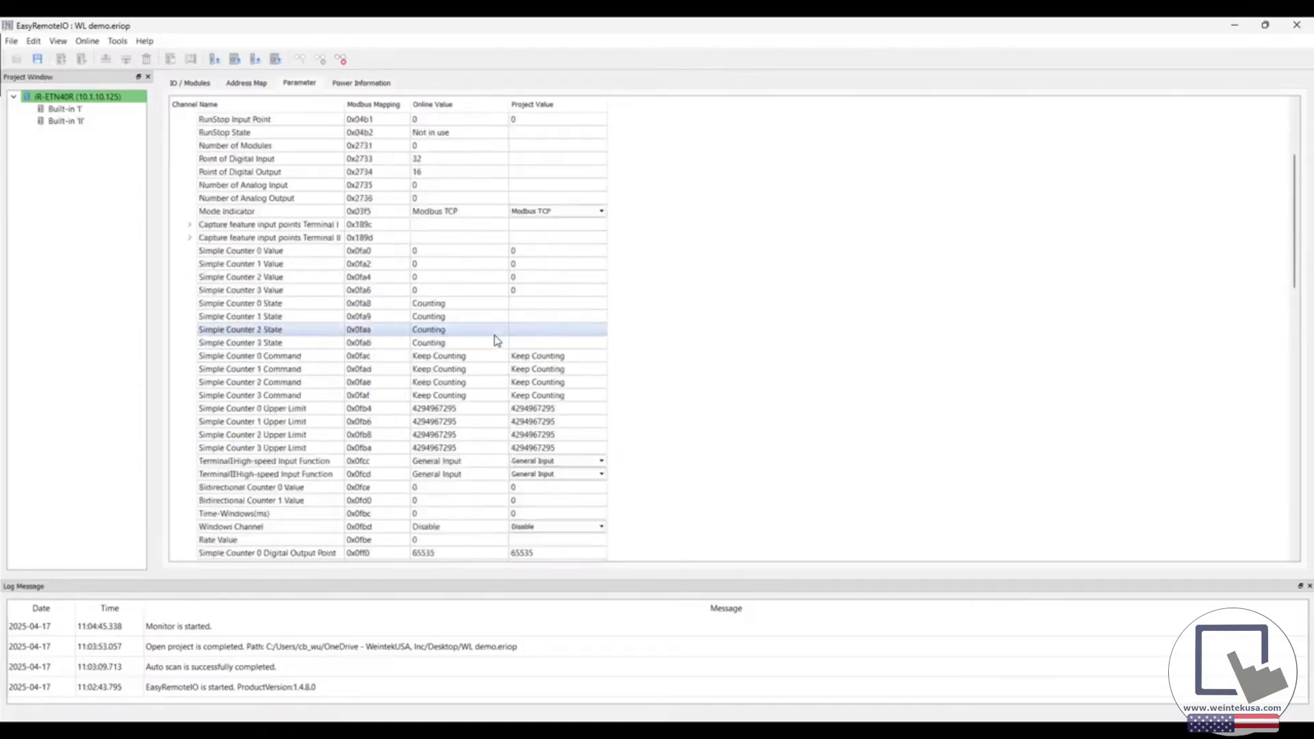
{"action": "scroll", "coordinate": [497, 339], "scroll_direction": "down", "scroll_amount": 1}
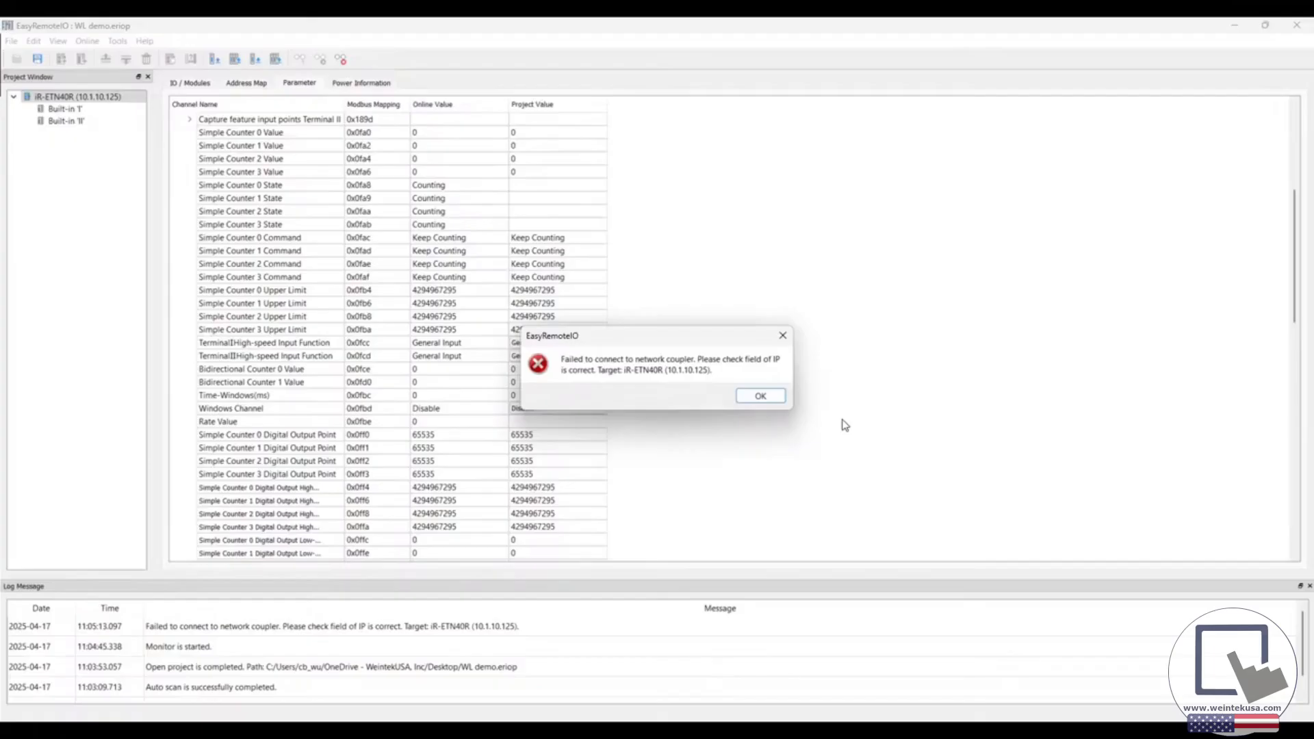
{"action": "left_click", "coordinate": [766, 398]}
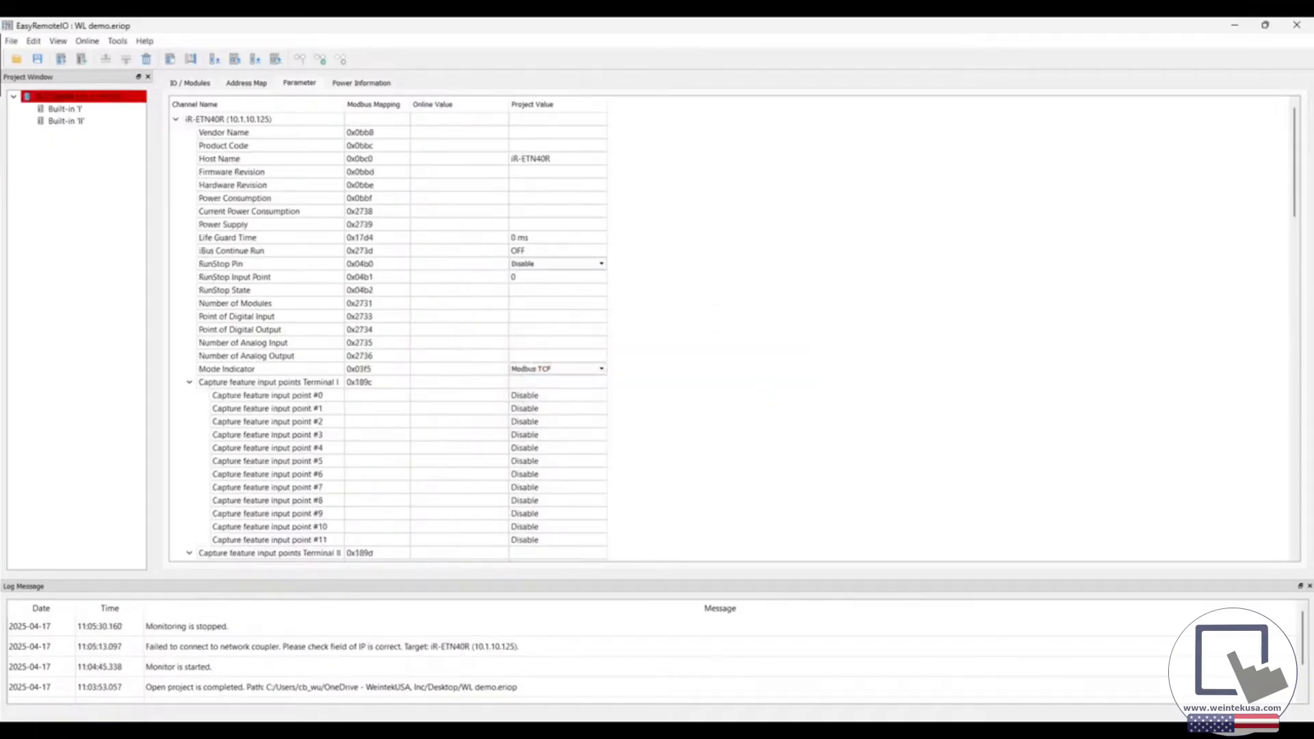
Restart online monitoring and set the project value of the Terminal I High-speed Input Function to Simple Counter 0/1
{"action": "left_click", "coordinate": [321, 59]}
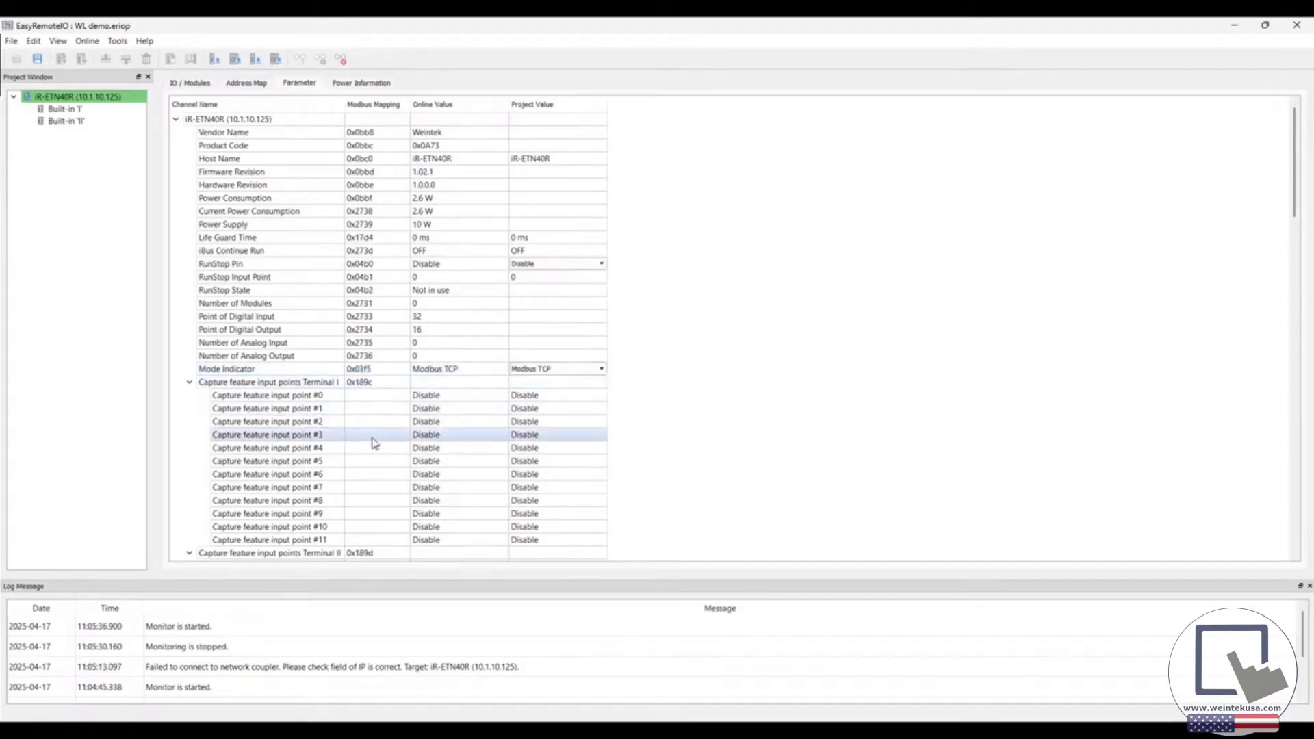
{"action": "scroll", "coordinate": [337, 440], "scroll_direction": "down", "scroll_amount": 2}
{"action": "left_click", "coordinate": [190, 305]}
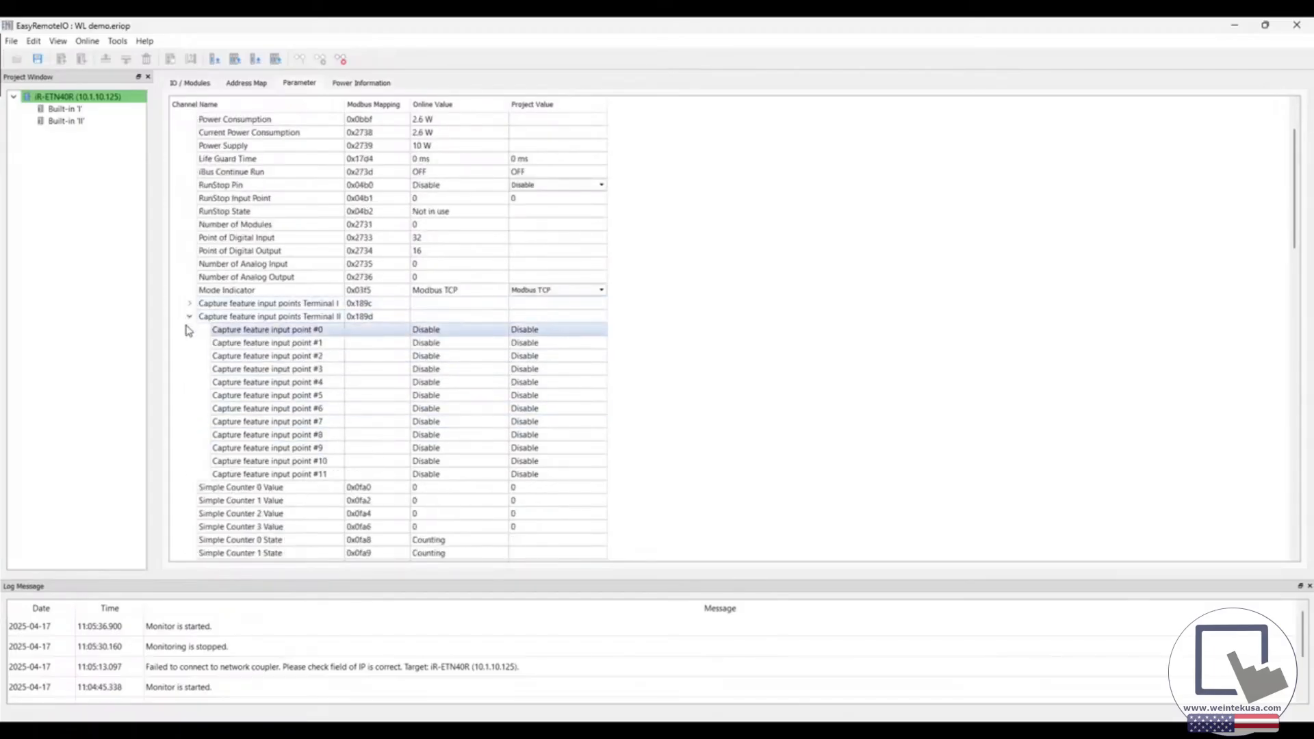
{"action": "left_click", "coordinate": [190, 317]}
{"action": "scroll", "coordinate": [181, 372], "scroll_direction": "down", "scroll_amount": 1}
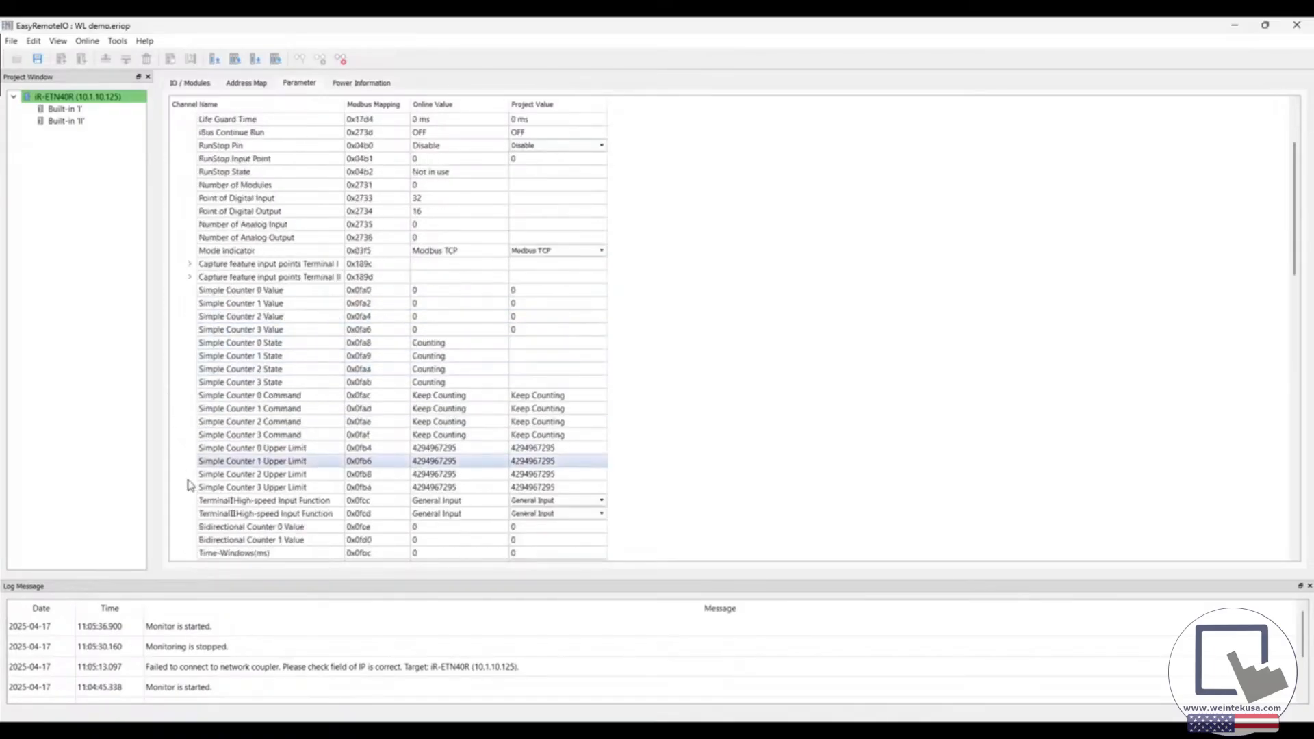
{"action": "left_click", "coordinate": [535, 502]}
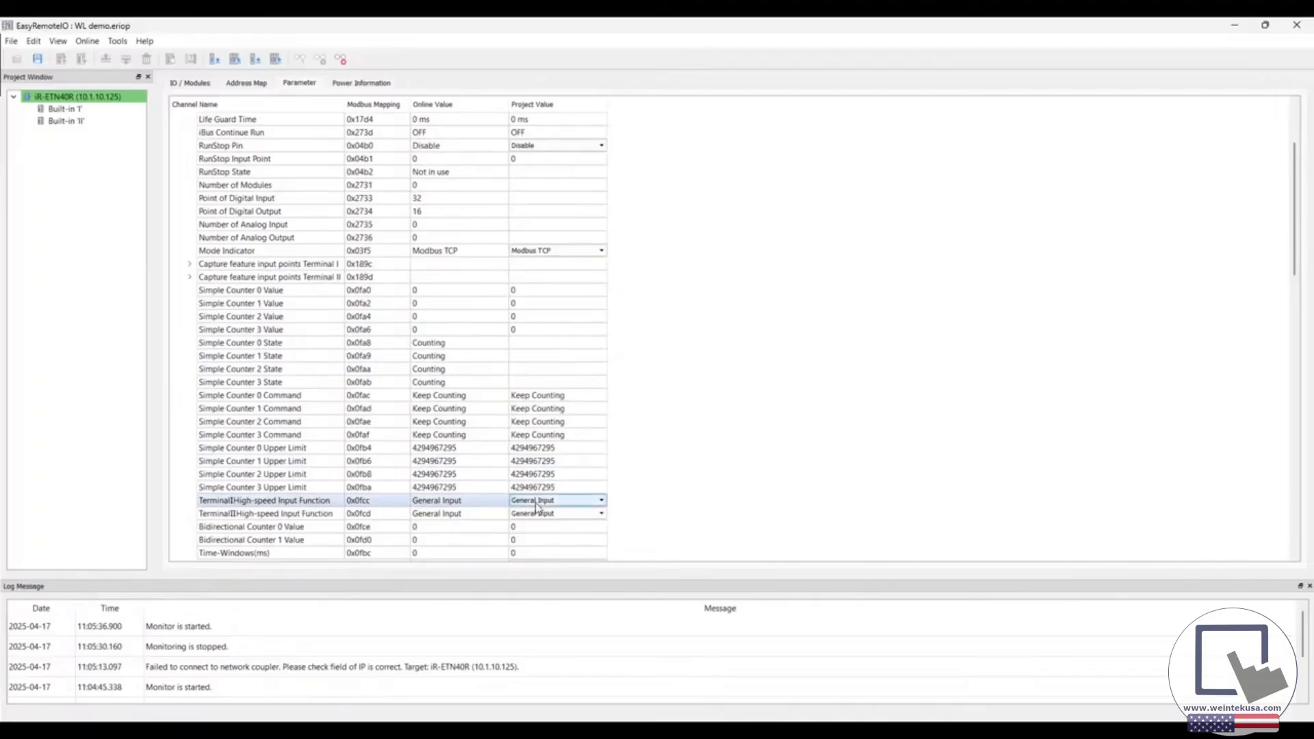
{"action": "left_click", "coordinate": [536, 504]}
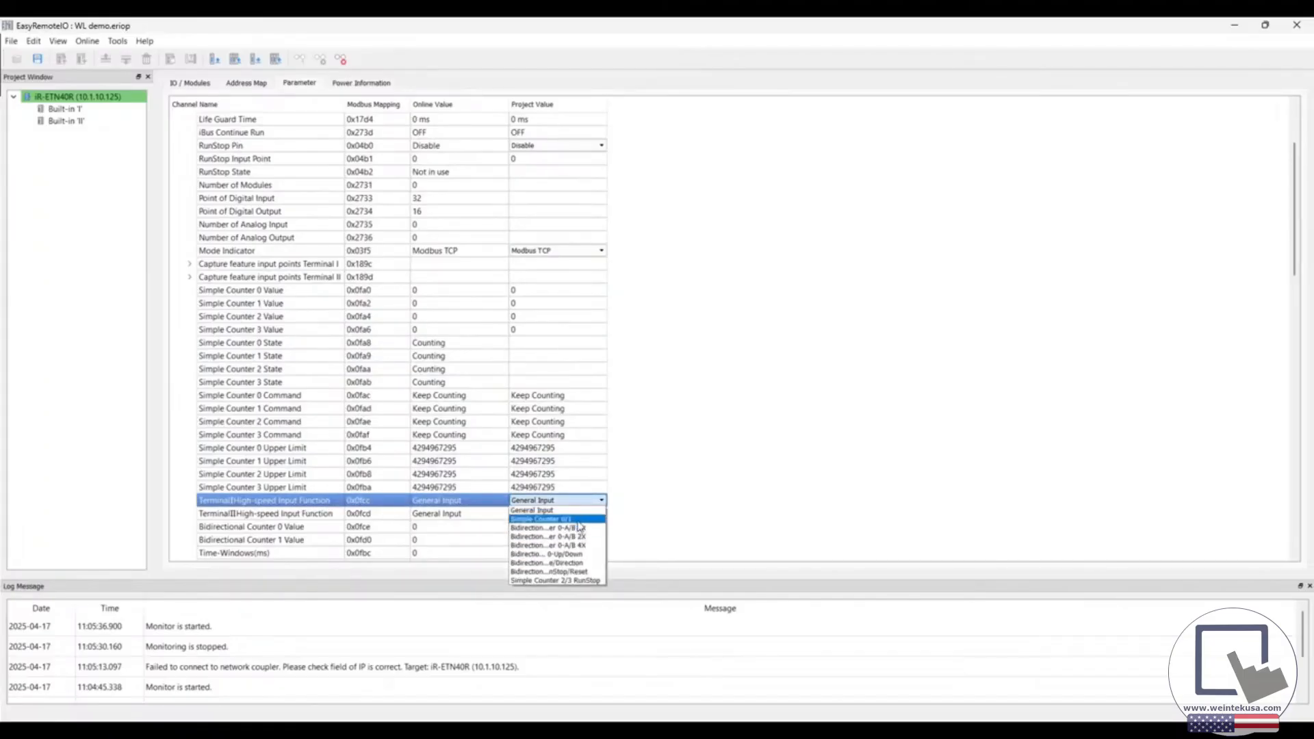
{"action": "left_click", "coordinate": [579, 519]}
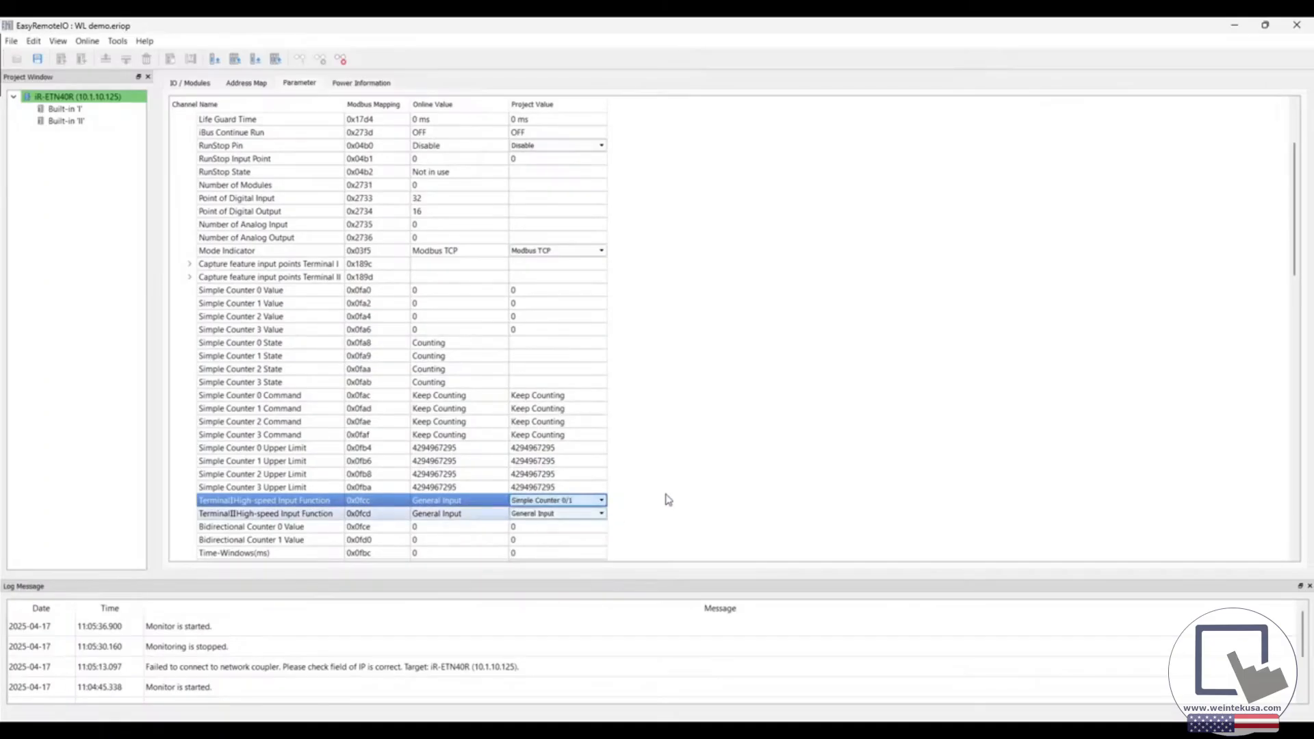
{"action": "left_click", "coordinate": [758, 395]}
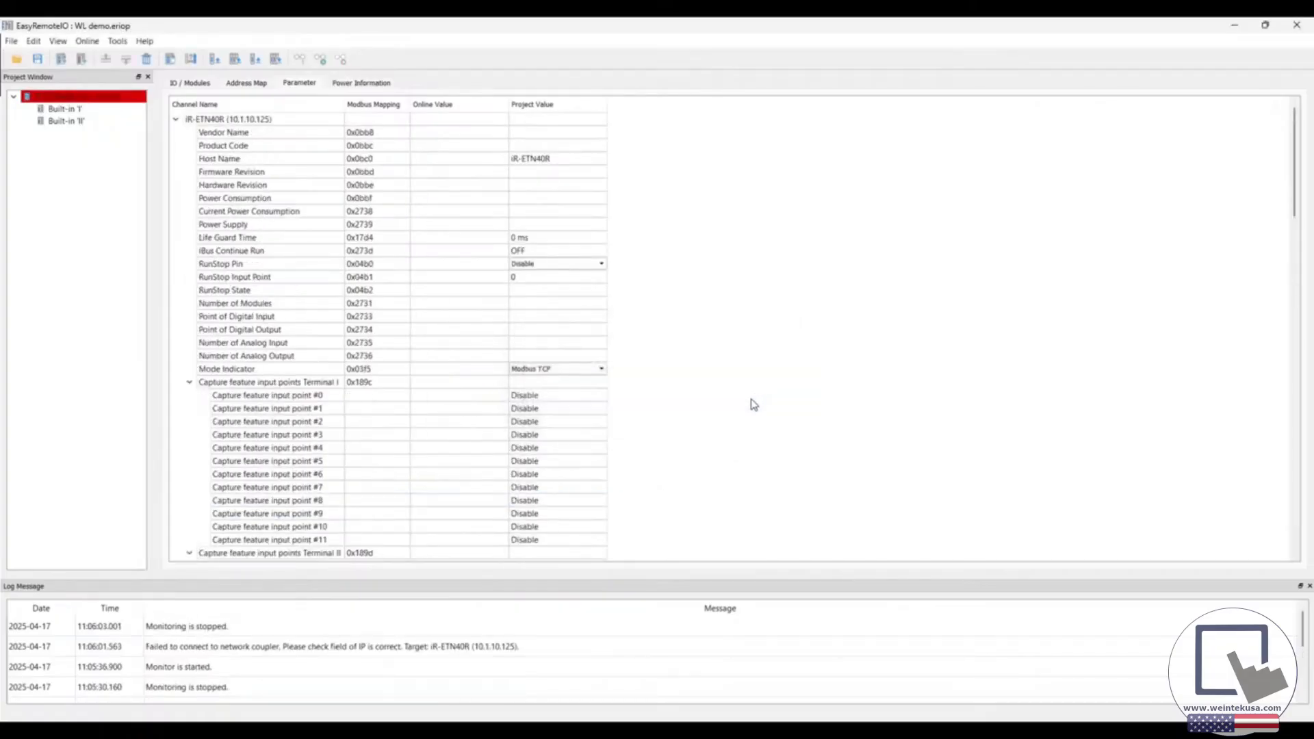
Collapse both capture feature input groups and examine the Simple Counter 0 Upper Limit parameter
{"action": "left_click", "coordinate": [188, 382]}
{"action": "left_click", "coordinate": [190, 395]}
{"action": "scroll", "coordinate": [724, 441], "scroll_direction": "down", "scroll_amount": 4}
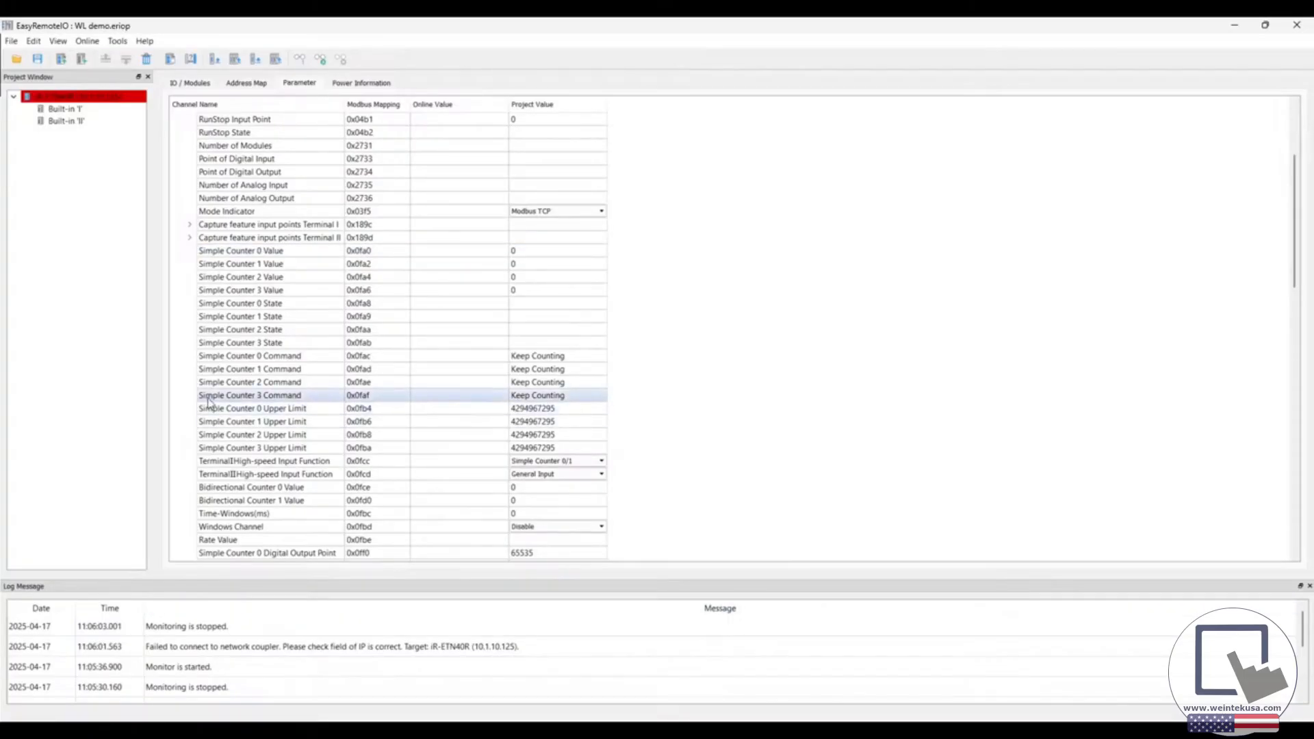
{"action": "left_click", "coordinate": [241, 410]}
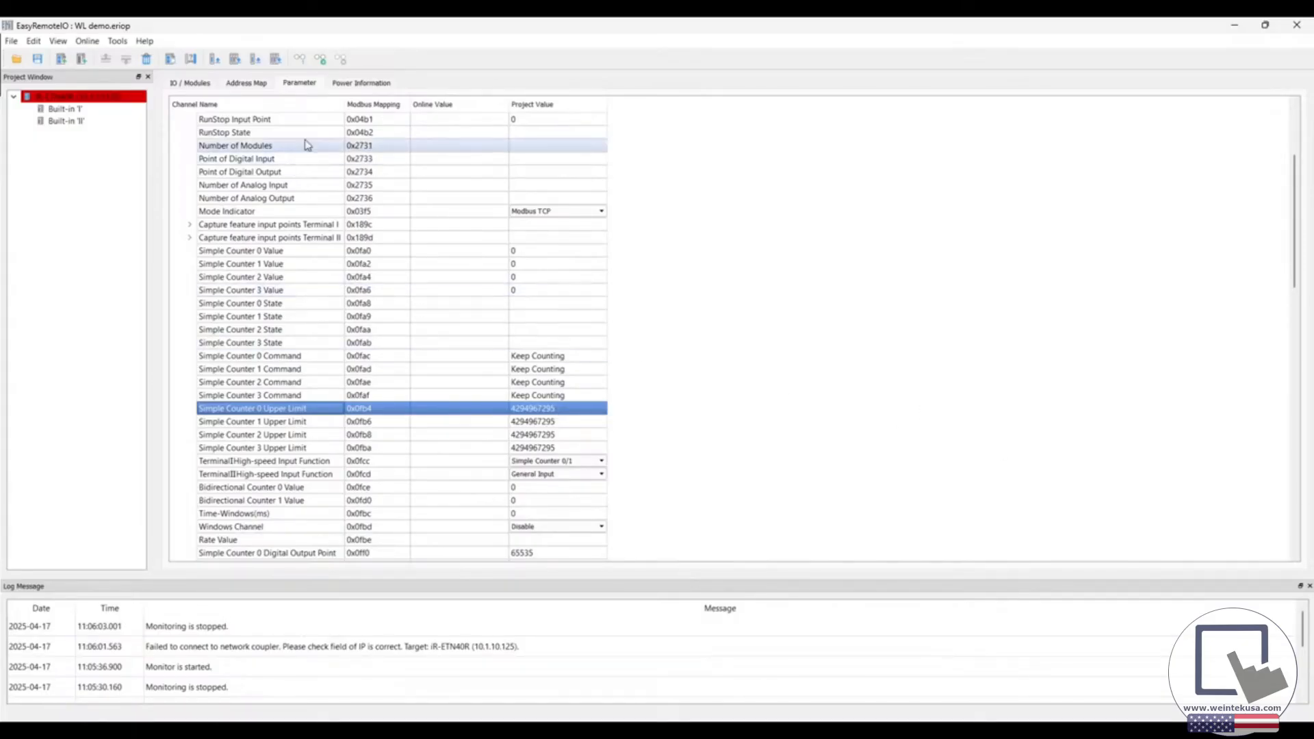
Start online monitoring again and download all project parameters to the iR-ETN40R and its modules
{"action": "left_click", "coordinate": [321, 60]}
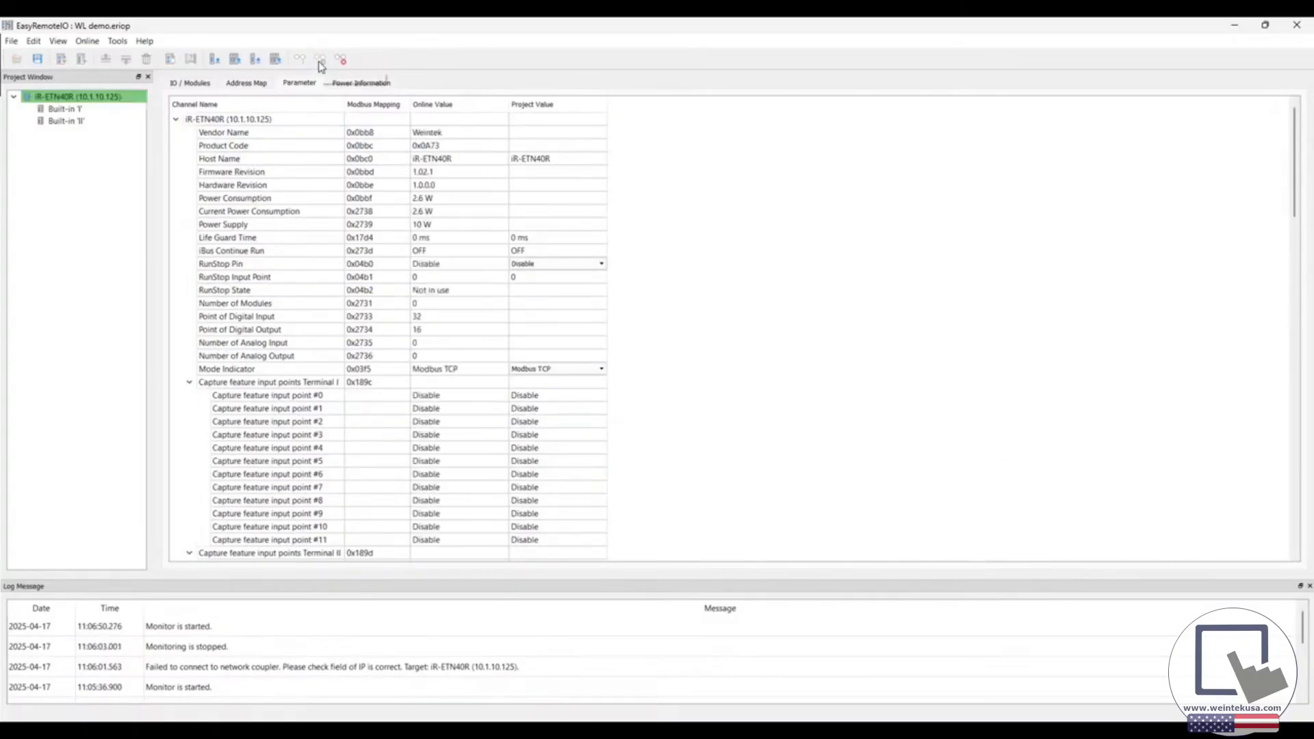
{"action": "left_click", "coordinate": [276, 60]}
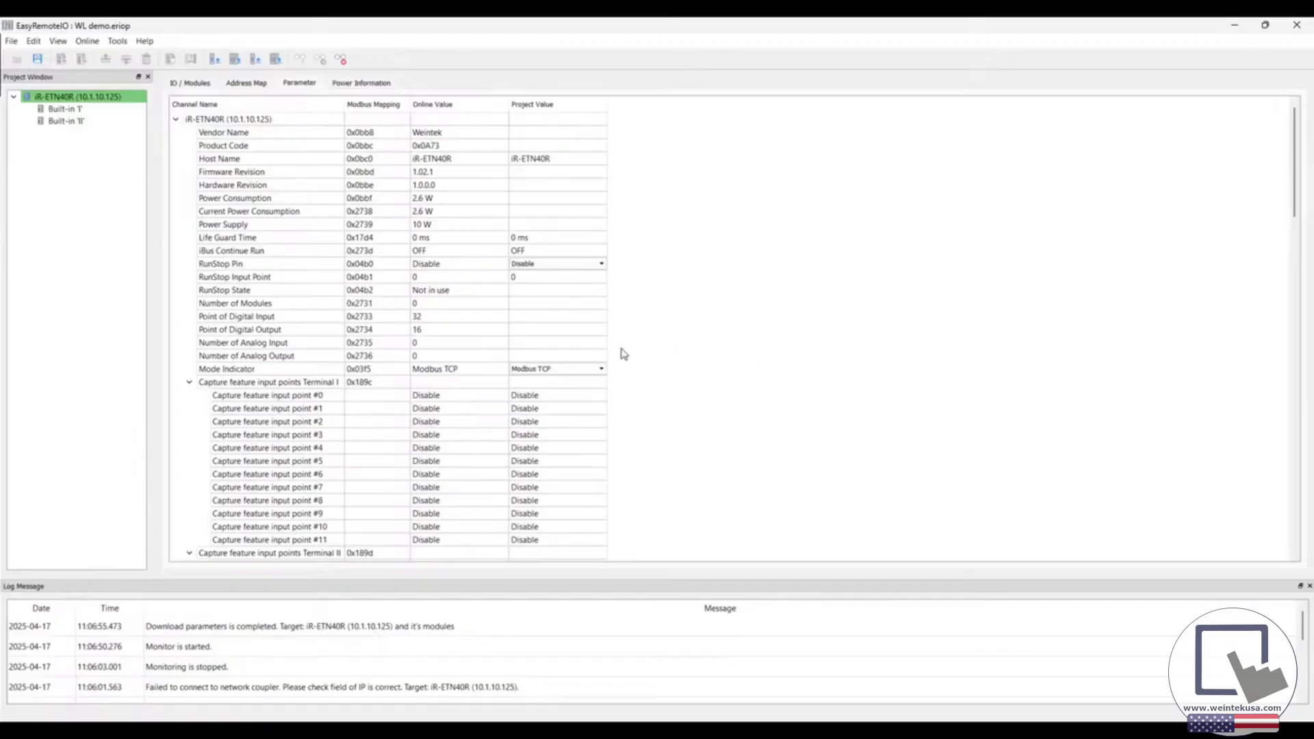
Collapse both capture feature input groups and examine the online value of Simple Counter 0
{"action": "left_click", "coordinate": [189, 381]}
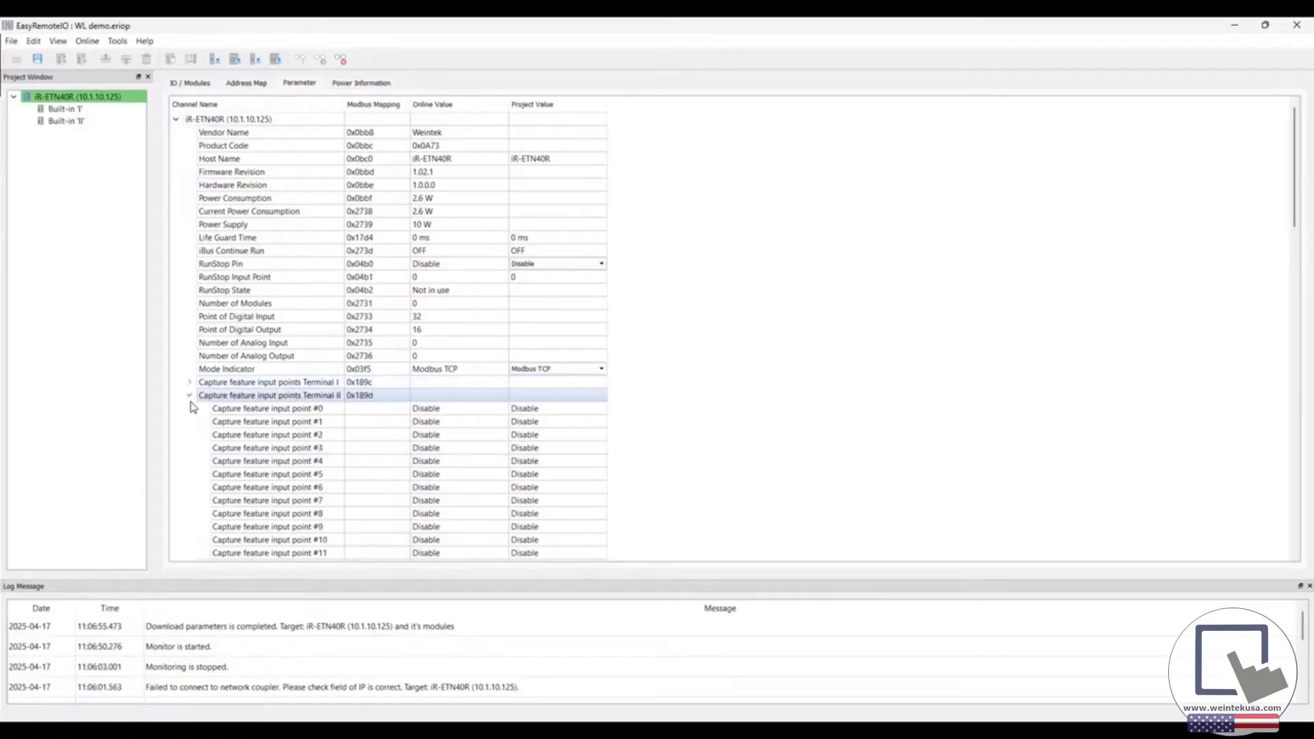
{"action": "left_click", "coordinate": [189, 395]}
{"action": "scroll", "coordinate": [391, 410], "scroll_direction": "down", "scroll_amount": 1}
{"action": "scroll", "coordinate": [391, 410], "scroll_direction": "down", "scroll_amount": 4}
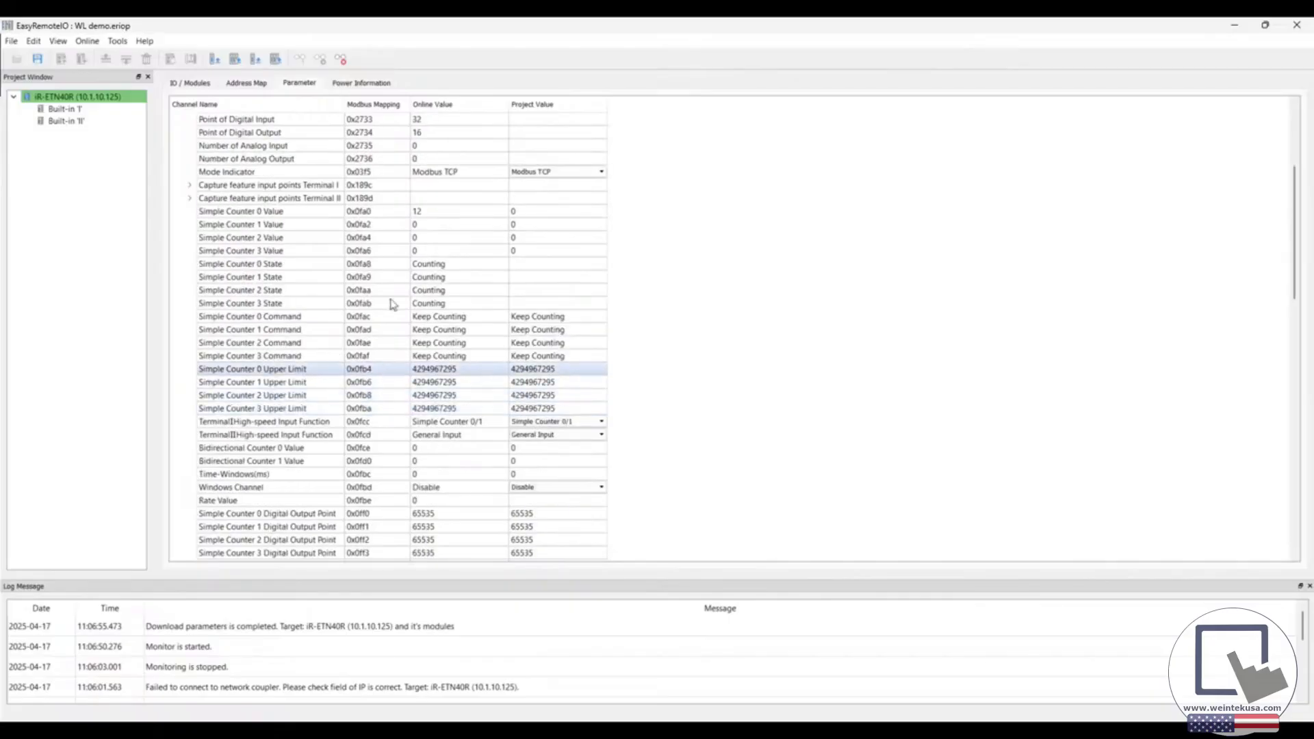
{"action": "left_click", "coordinate": [290, 219]}
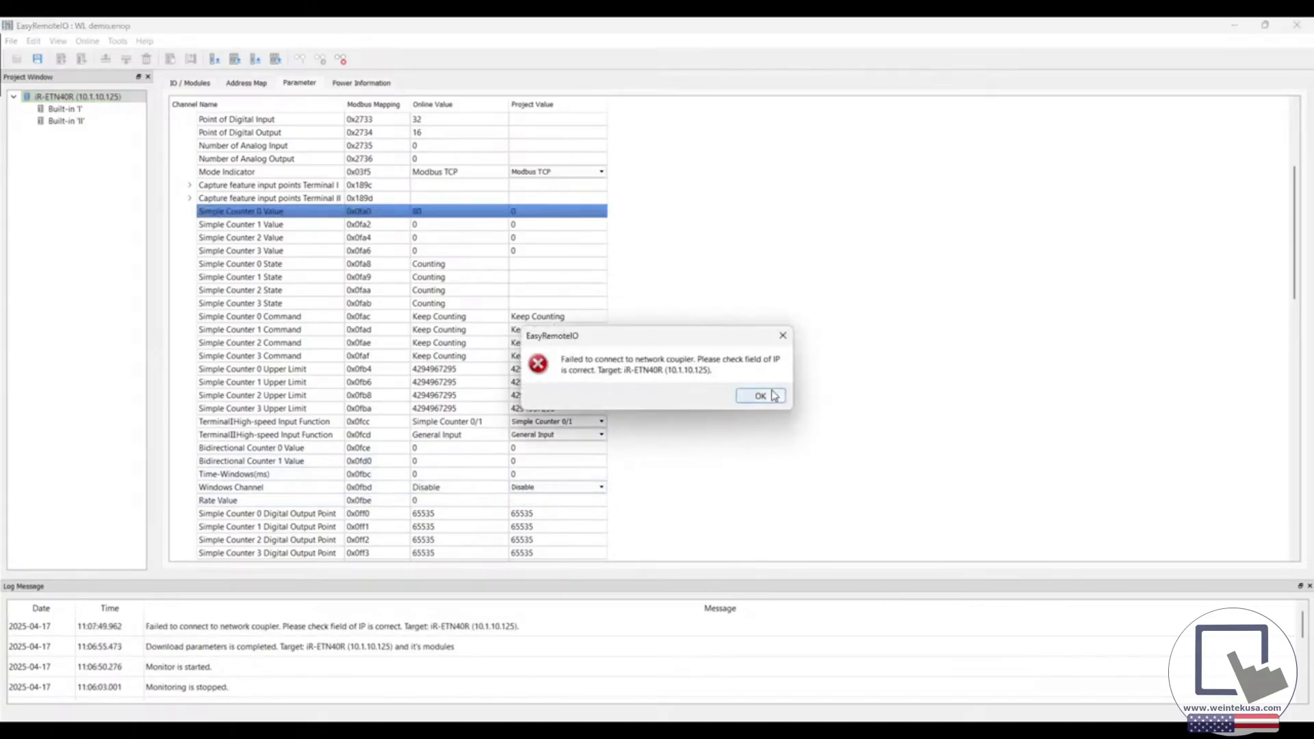
Dismiss the connection error and set the project value of Time-Windows(ms) to 1000
{"action": "left_click", "coordinate": [773, 395]}
{"action": "left_click", "coordinate": [190, 382]}
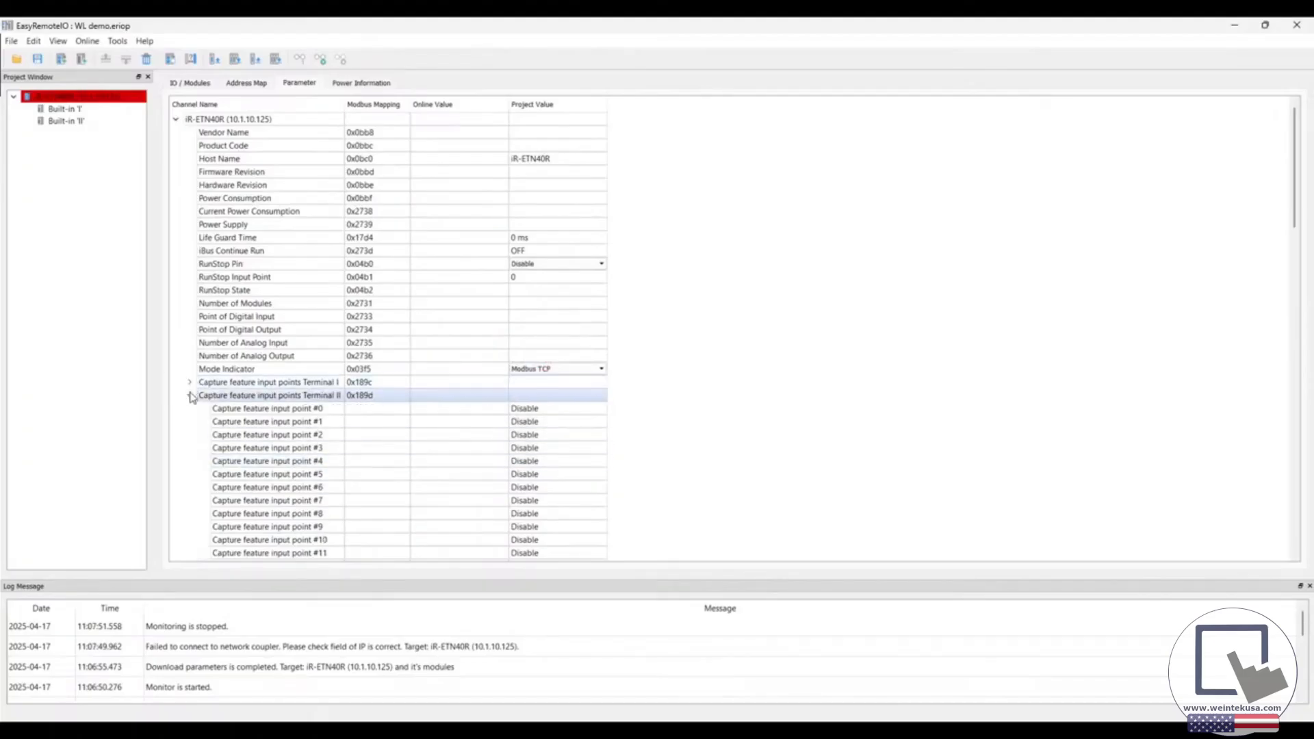
{"action": "left_click", "coordinate": [190, 395]}
{"action": "scroll", "coordinate": [327, 431], "scroll_direction": "down", "scroll_amount": 4}
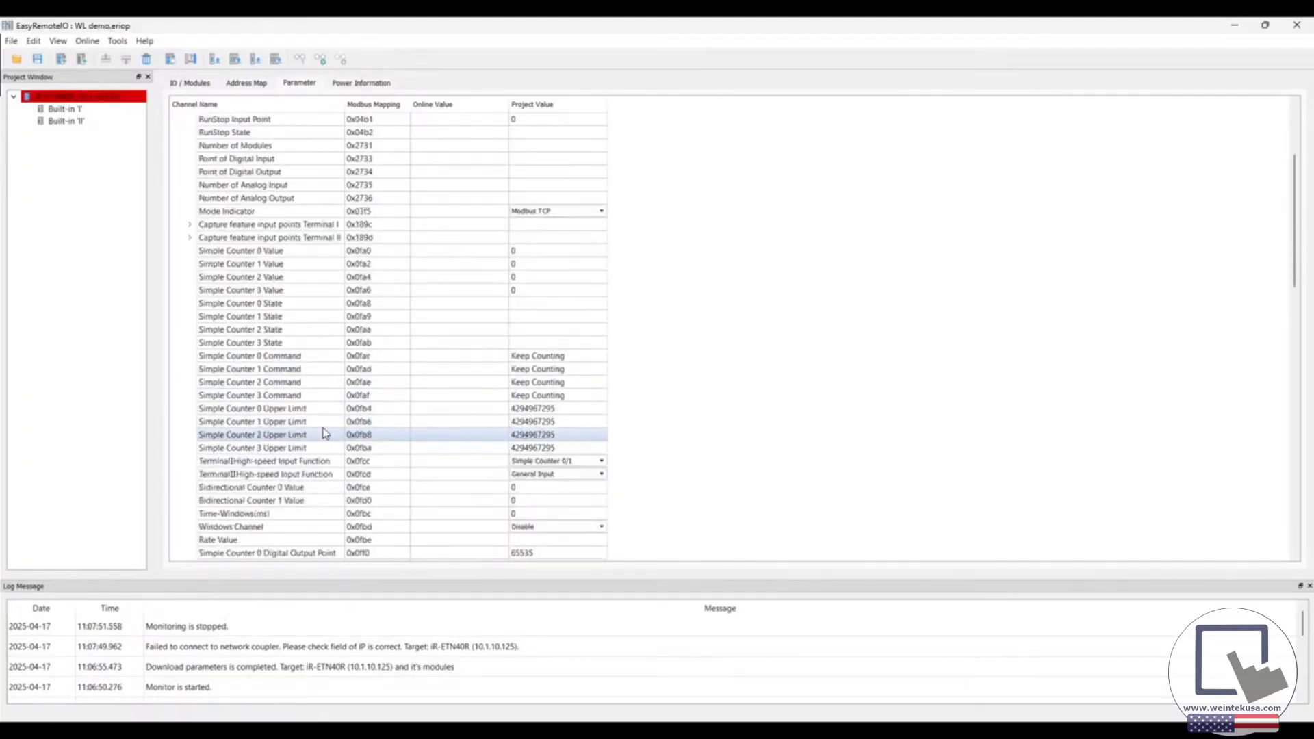
{"action": "left_click", "coordinate": [528, 516]}
{"action": "left_click", "coordinate": [529, 516]}
{"action": "type", "text": "100"}
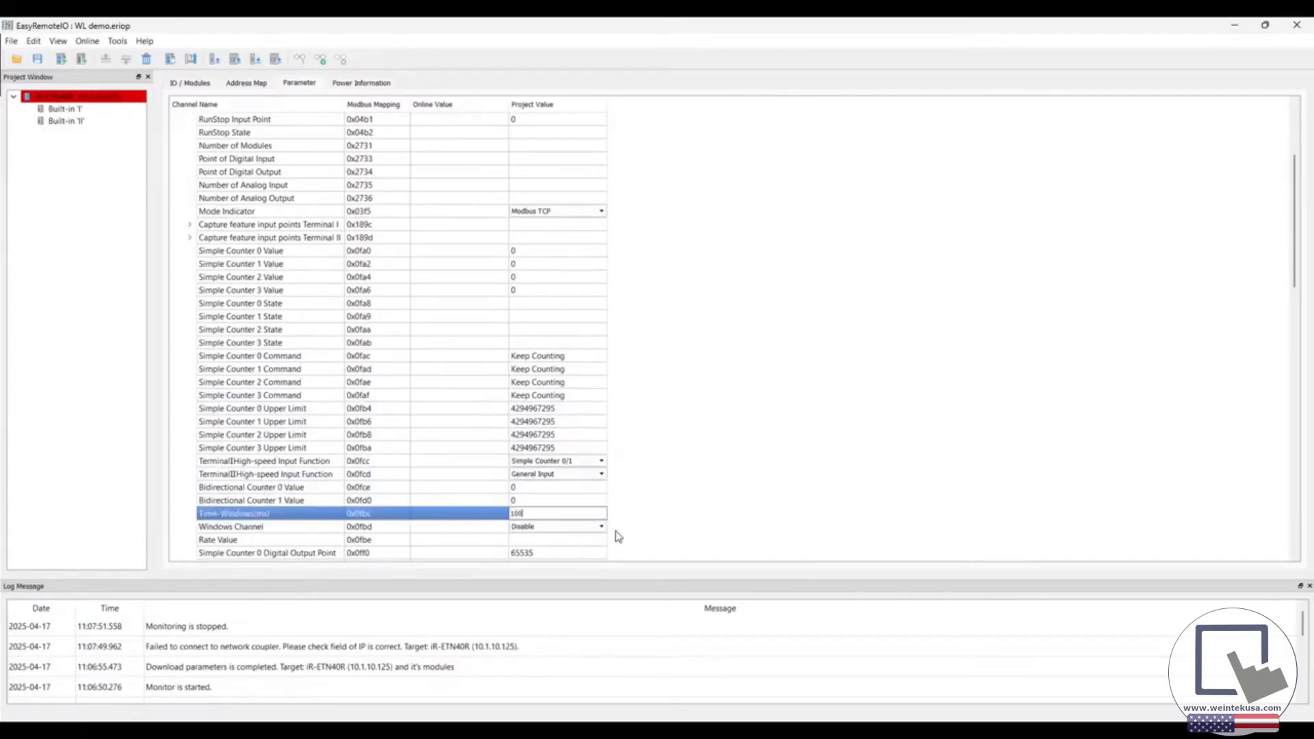
{"action": "type", "text": "0"}
{"action": "key", "text": "Return"}
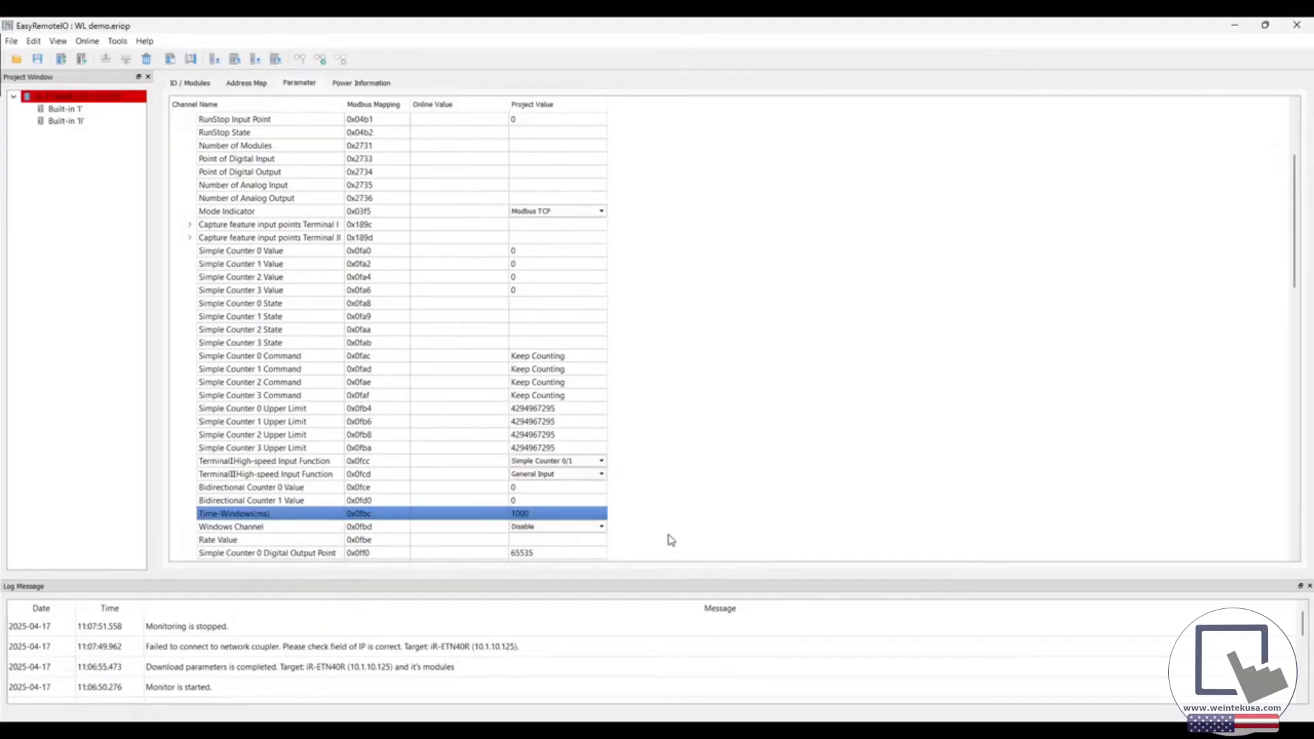
Set the project value of the Windows Channel parameter to Simple Counter0
{"action": "scroll", "coordinate": [657, 515], "scroll_direction": "down", "scroll_amount": 1}
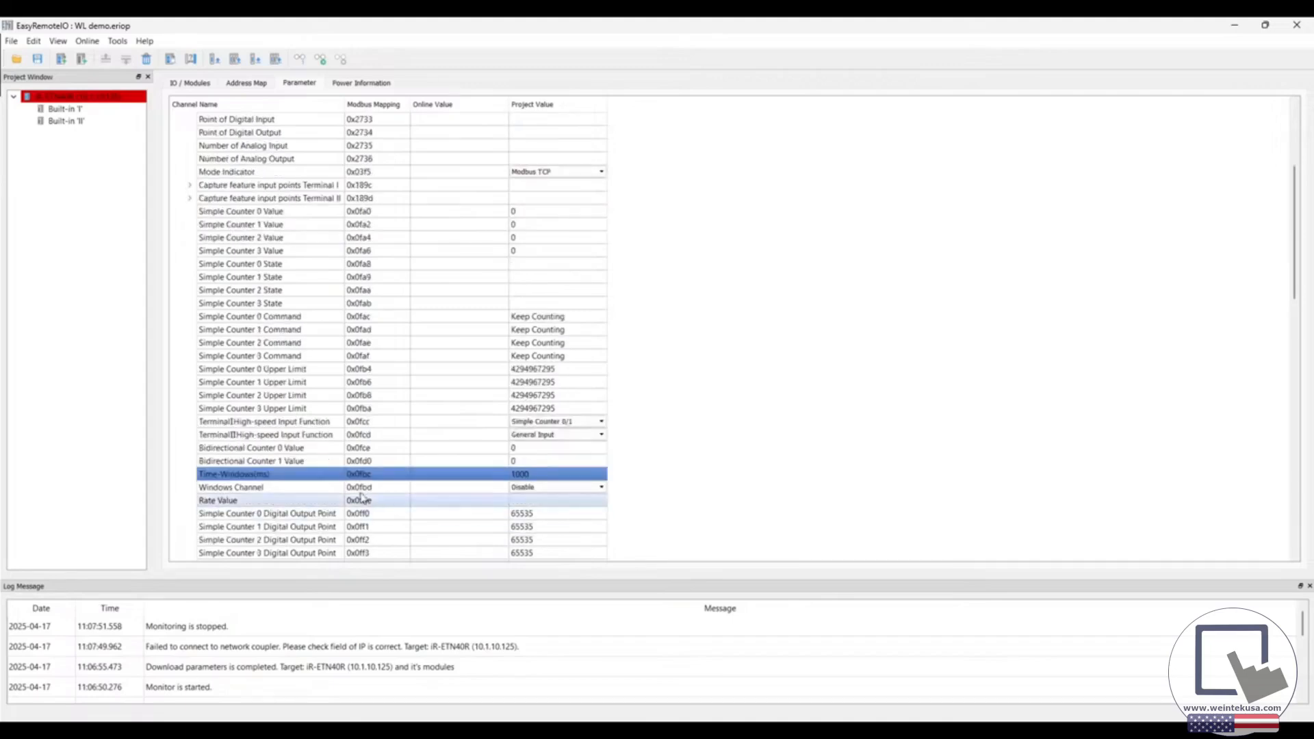
{"action": "left_click", "coordinate": [543, 488]}
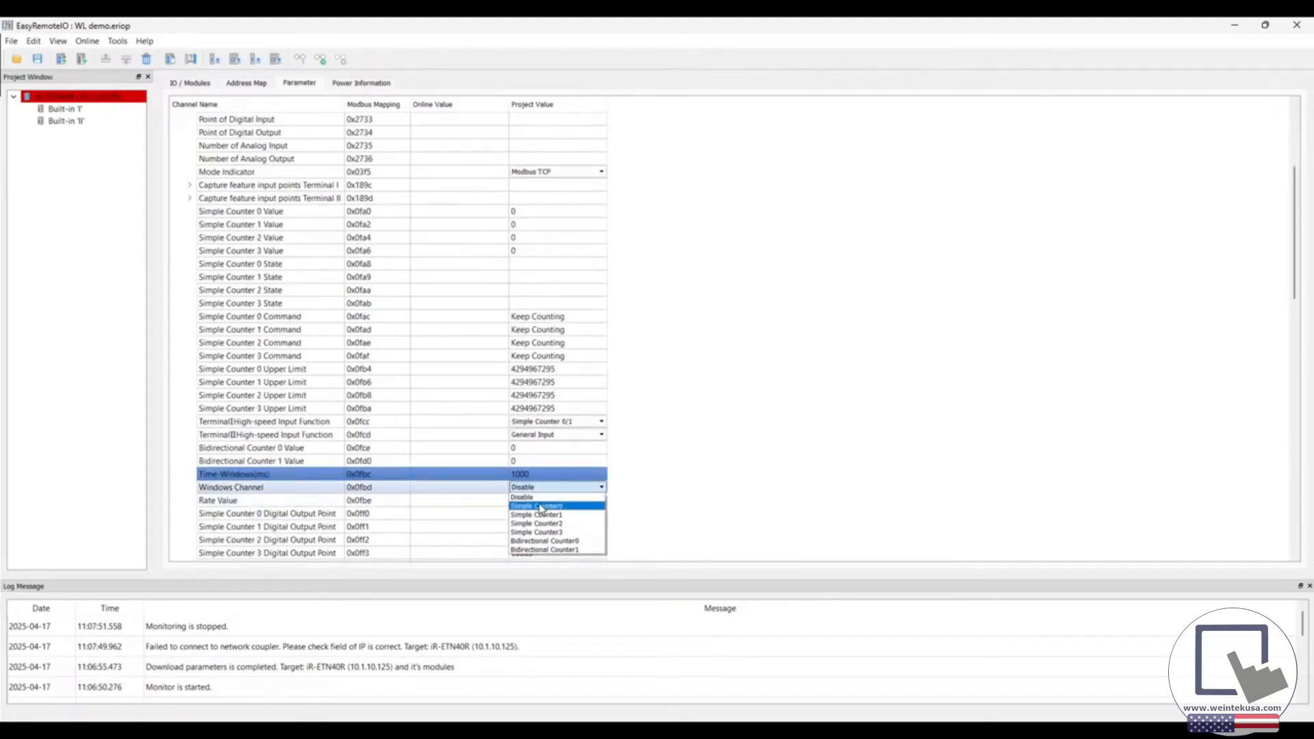
{"action": "left_click", "coordinate": [541, 507]}
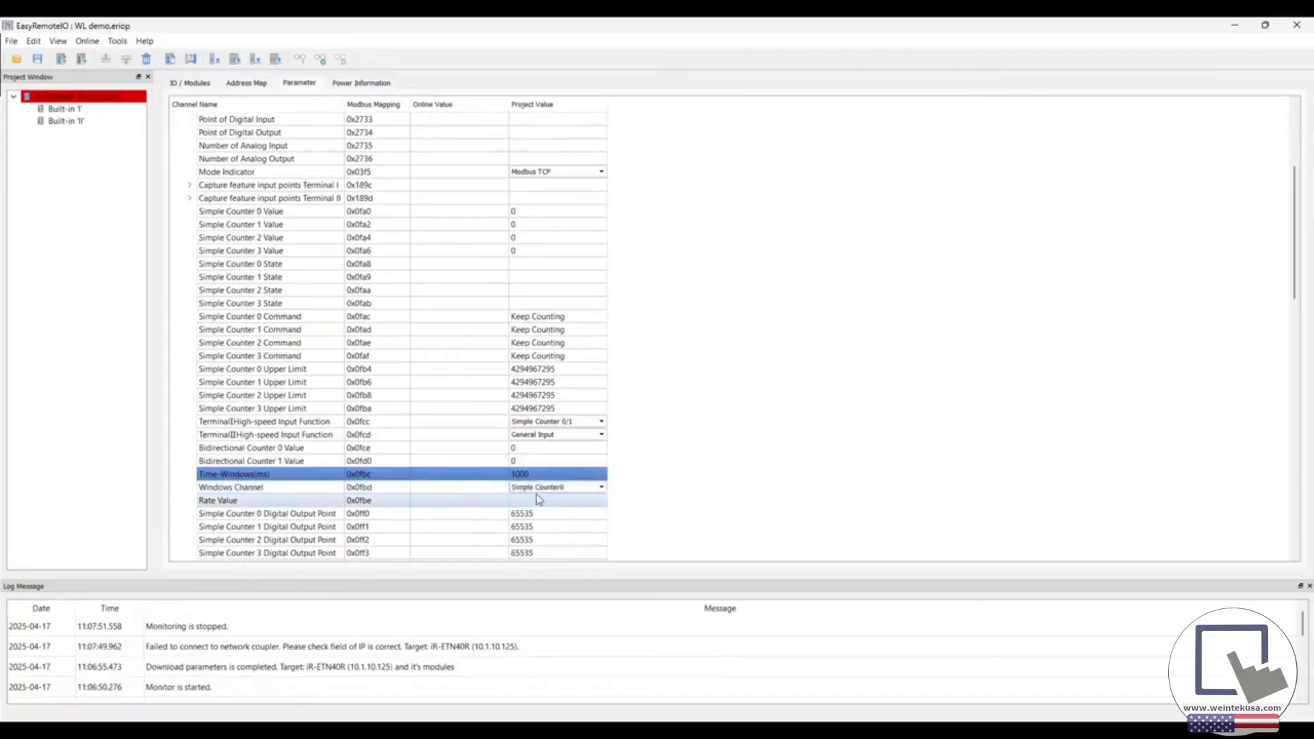
Go online to download the project parameters to the iR-ETN40R and its modules, and examine the Simple Counter 0 and Rate values
{"action": "left_click", "coordinate": [321, 59]}
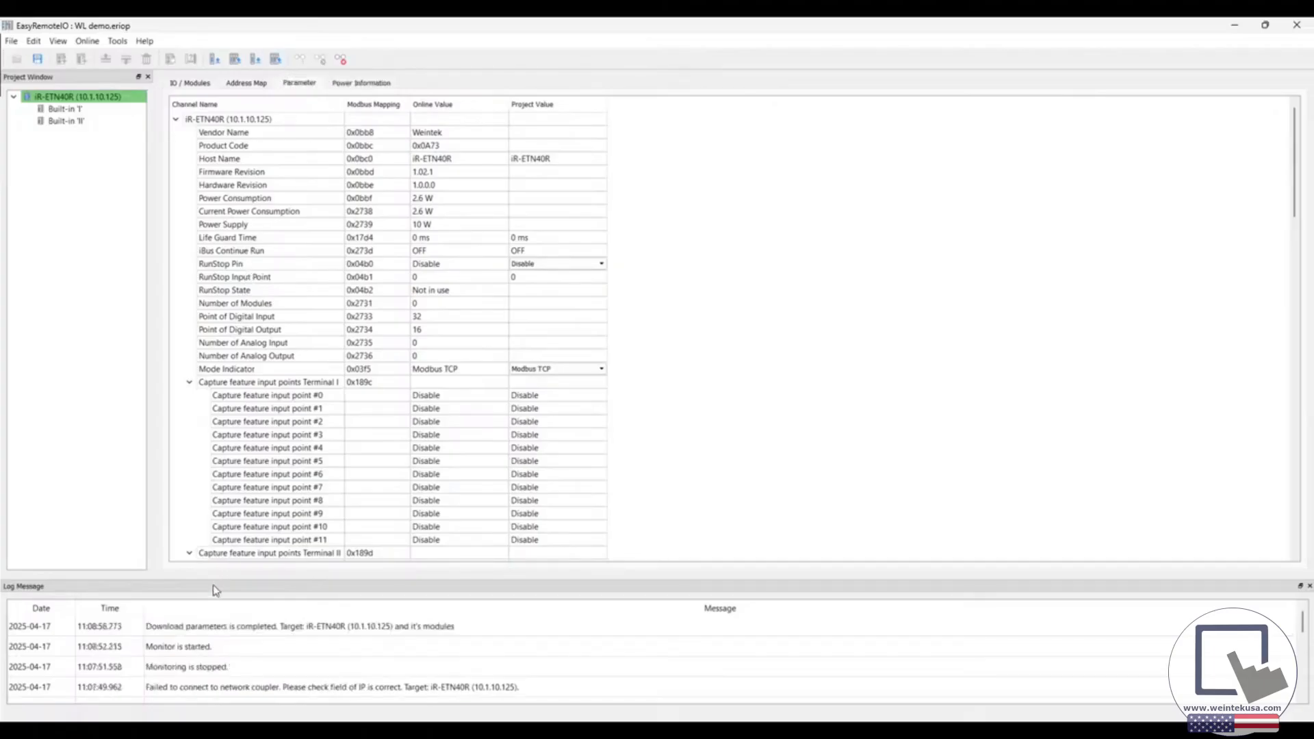
{"action": "left_click", "coordinate": [191, 384]}
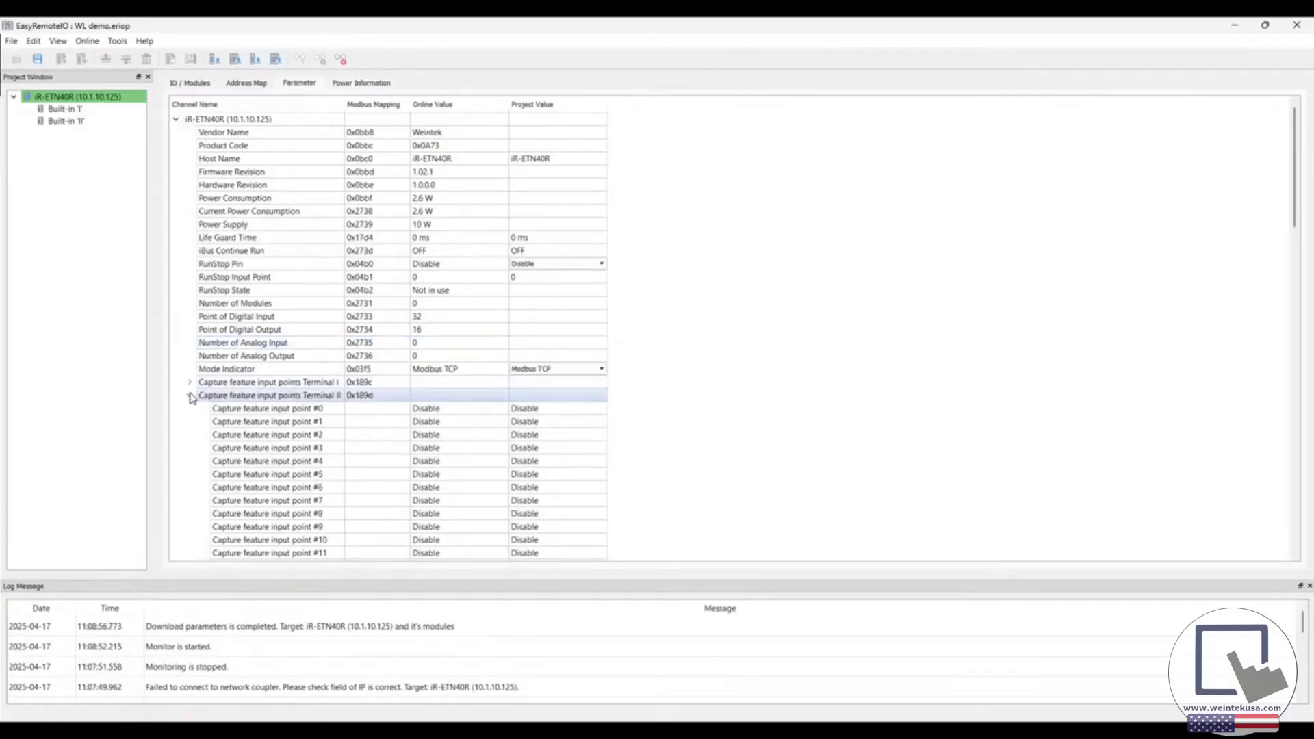
{"action": "left_click", "coordinate": [190, 397]}
{"action": "scroll", "coordinate": [752, 349], "scroll_direction": "down", "scroll_amount": 4}
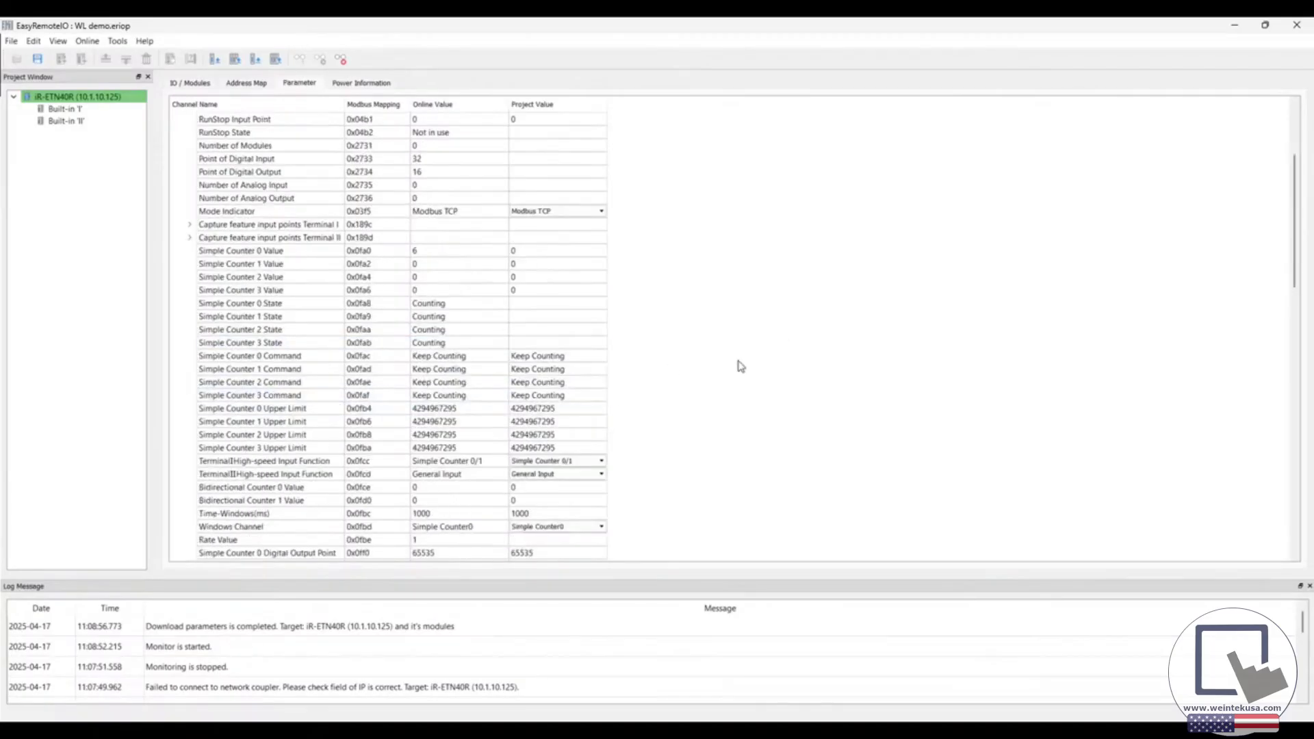
Dismiss the connection error, restart online monitoring, and examine the online Simple Counter 0 Value and Rate Value
{"action": "left_click", "coordinate": [761, 396]}
{"action": "scroll", "coordinate": [719, 395], "scroll_direction": "down", "scroll_amount": 8}
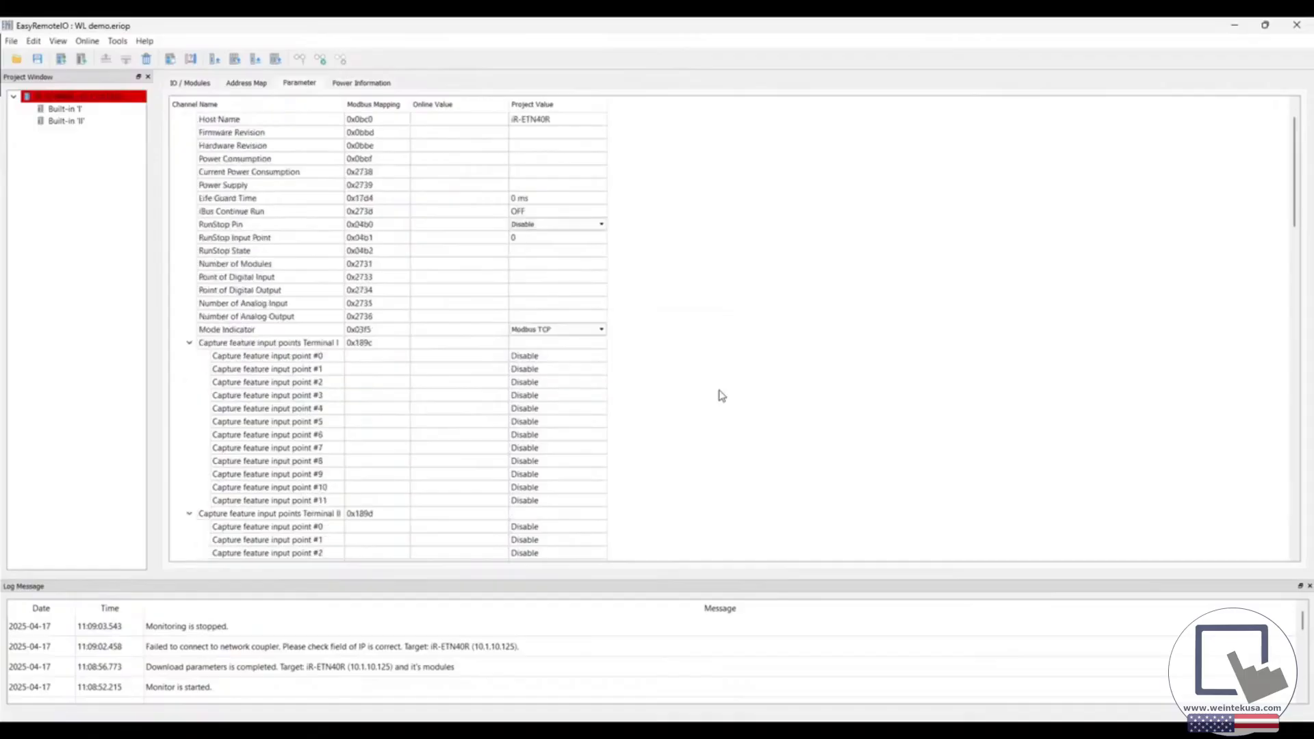
{"action": "left_click", "coordinate": [320, 60]}
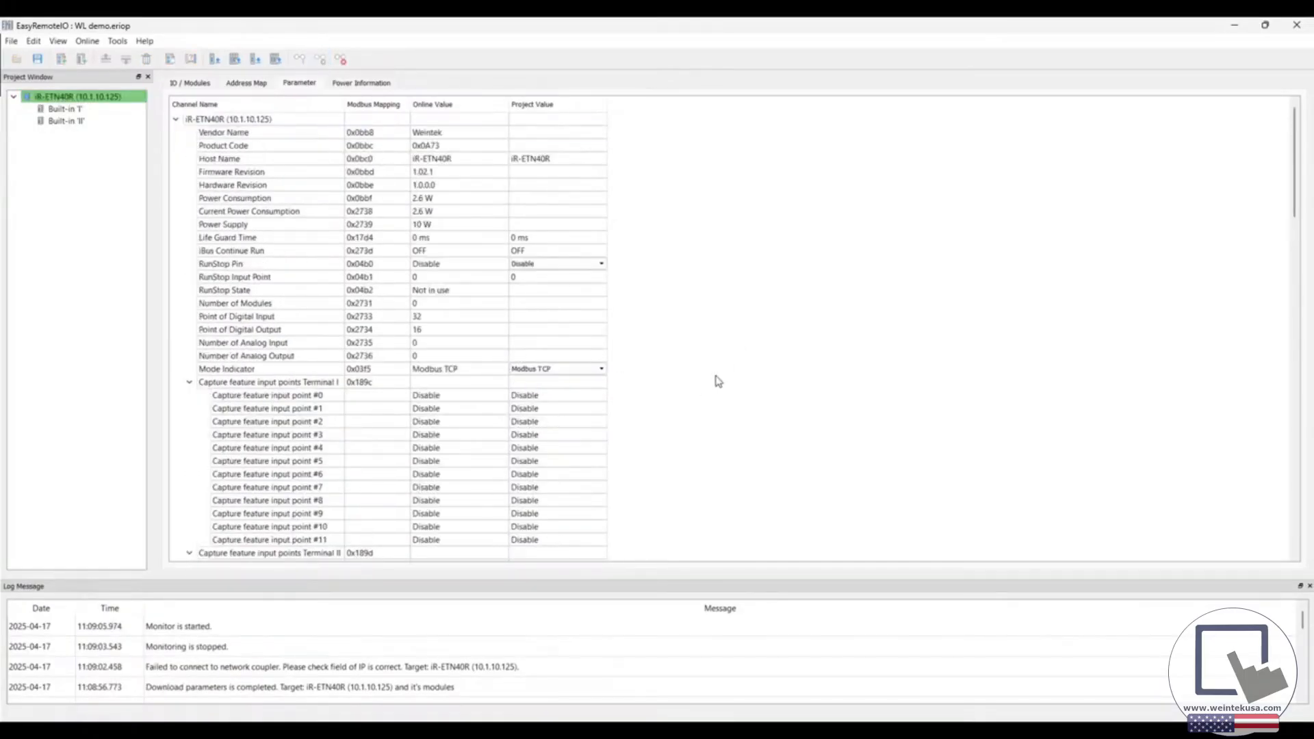
{"action": "scroll", "coordinate": [712, 378], "scroll_direction": "down", "scroll_amount": 5}
{"action": "scroll", "coordinate": [693, 370], "scroll_direction": "down", "scroll_amount": 5}
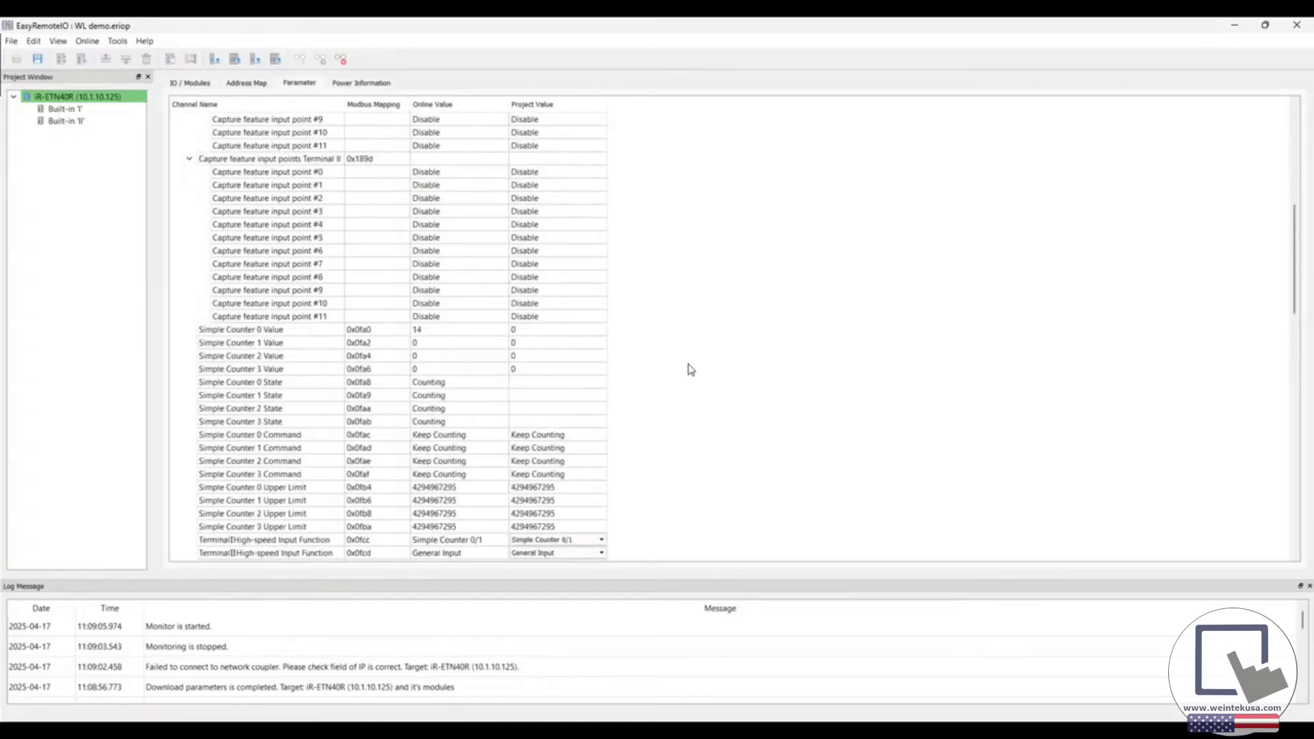
{"action": "scroll", "coordinate": [690, 370], "scroll_direction": "down", "scroll_amount": 1}
{"action": "scroll", "coordinate": [690, 369], "scroll_direction": "down", "scroll_amount": 3}
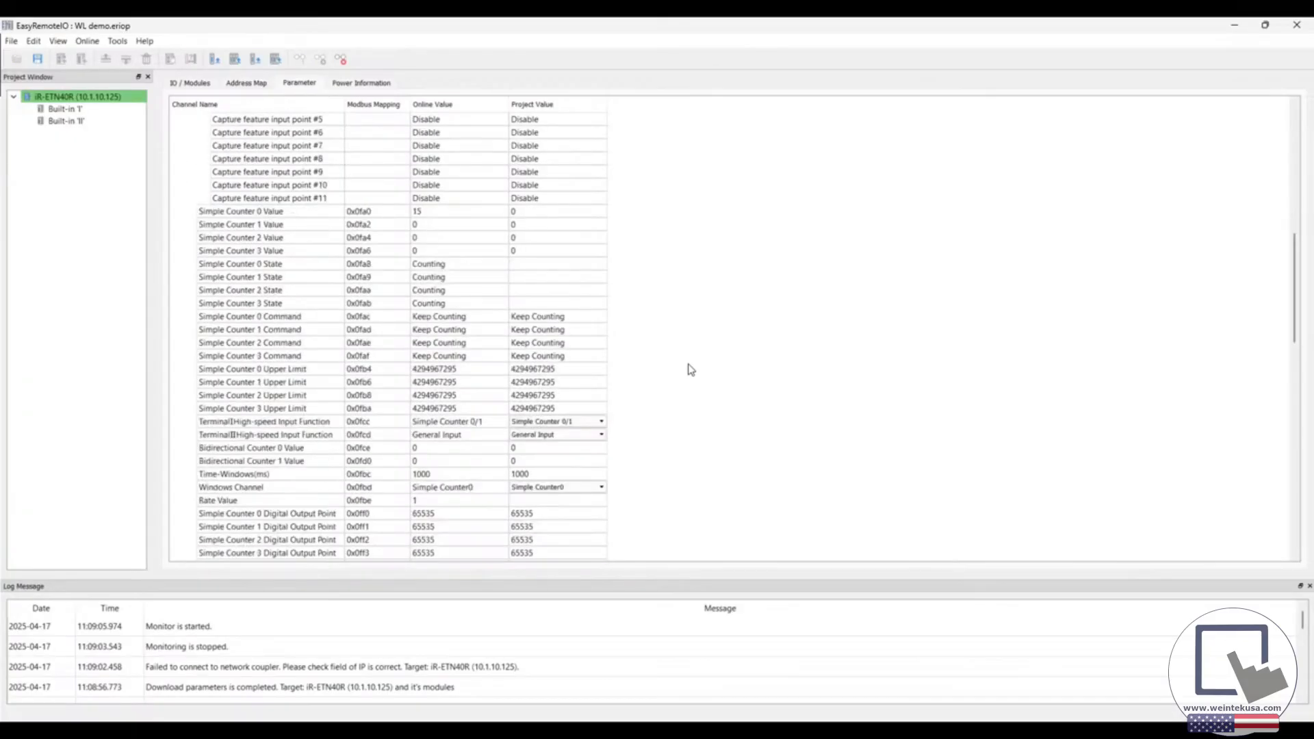
{"action": "left_click", "coordinate": [441, 465]}
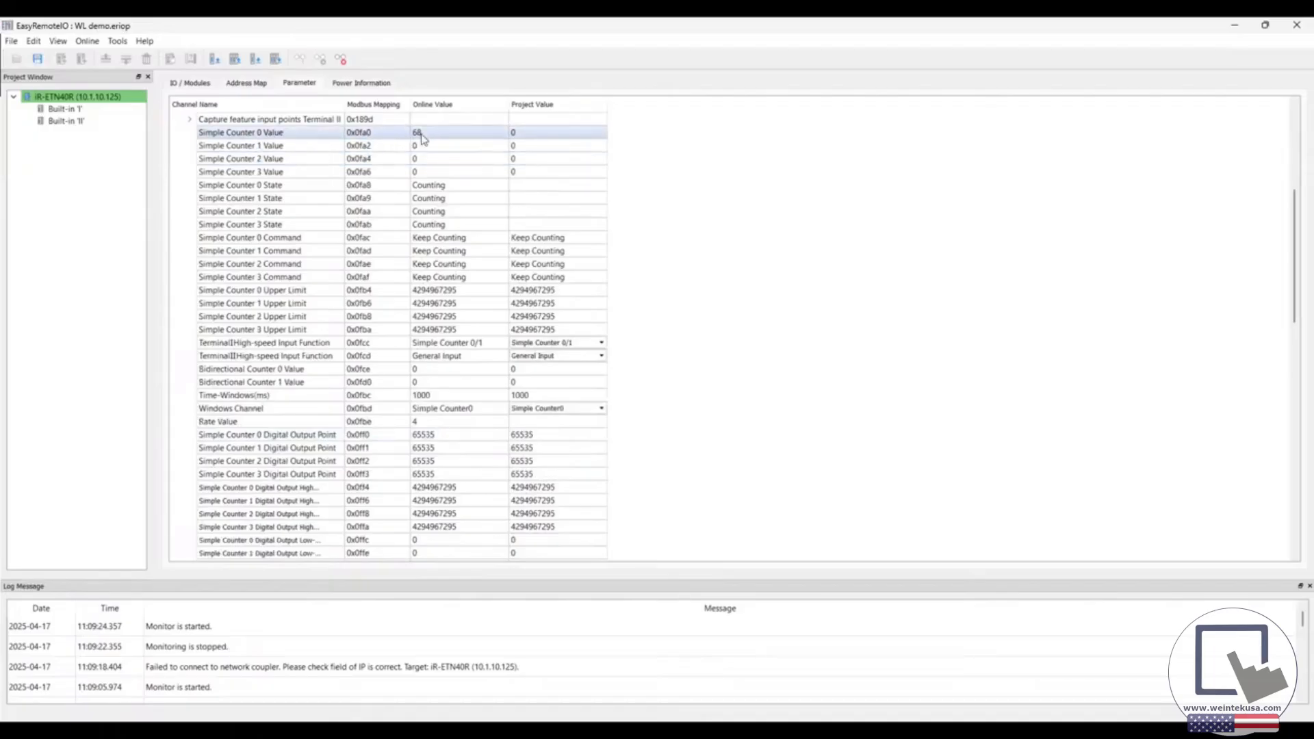
Examine the digital output parameters of the simple and bidirectional counters, and dismiss the connection error
{"action": "scroll", "coordinate": [477, 474], "scroll_direction": "down", "scroll_amount": 3}
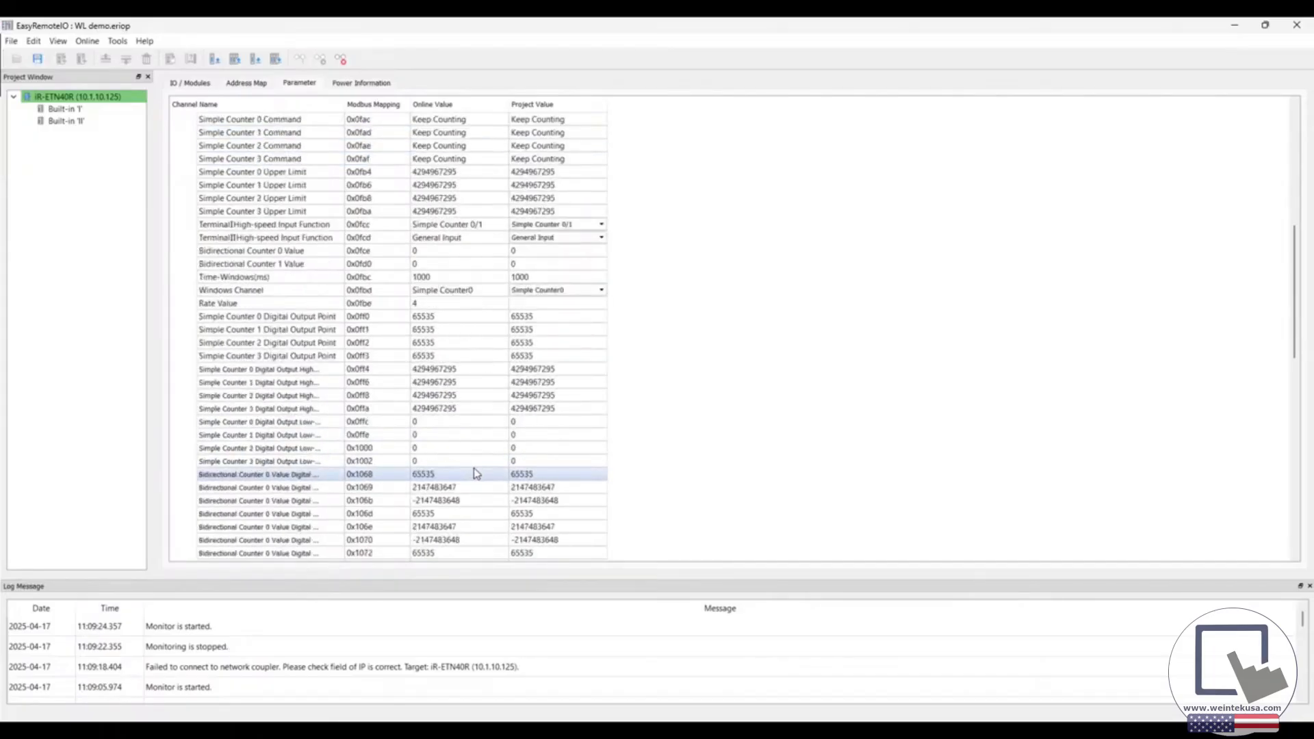
{"action": "scroll", "coordinate": [477, 474], "scroll_direction": "down", "scroll_amount": 3}
{"action": "scroll", "coordinate": [477, 473], "scroll_direction": "down", "scroll_amount": 2}
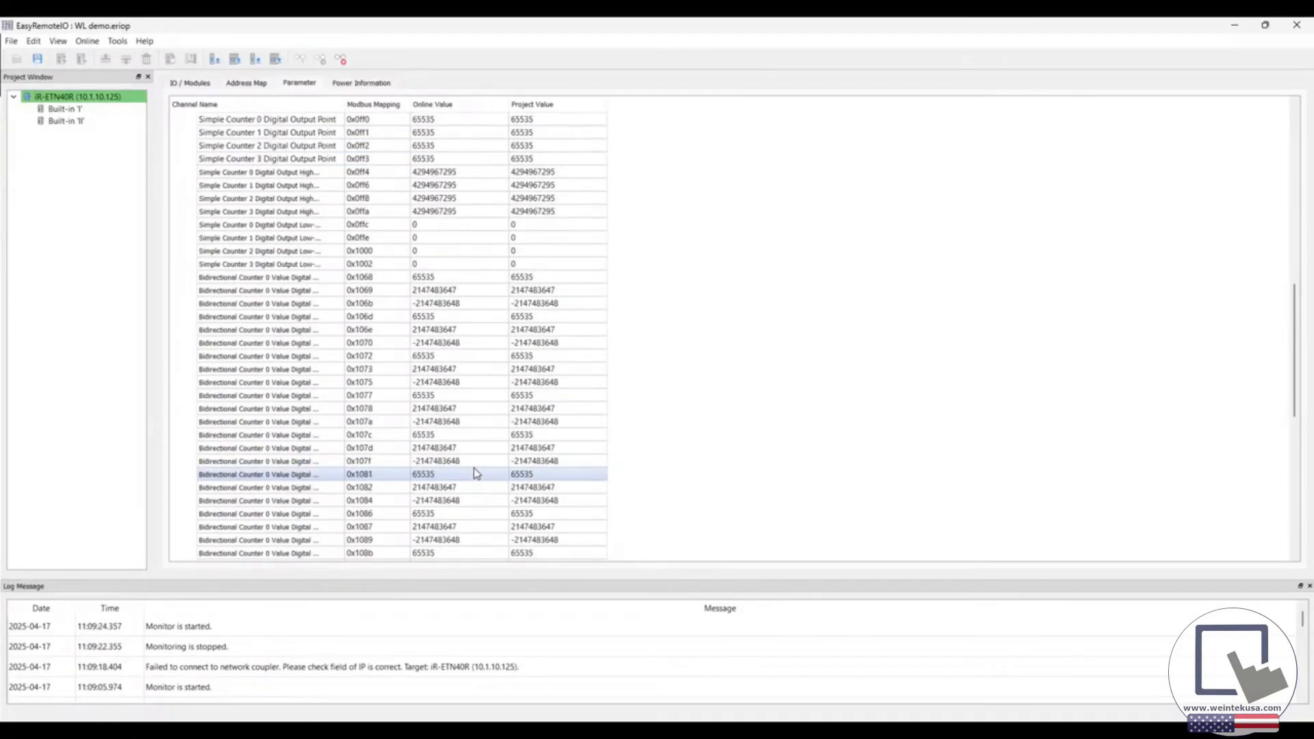
{"action": "scroll", "coordinate": [477, 473], "scroll_direction": "up", "scroll_amount": 3}
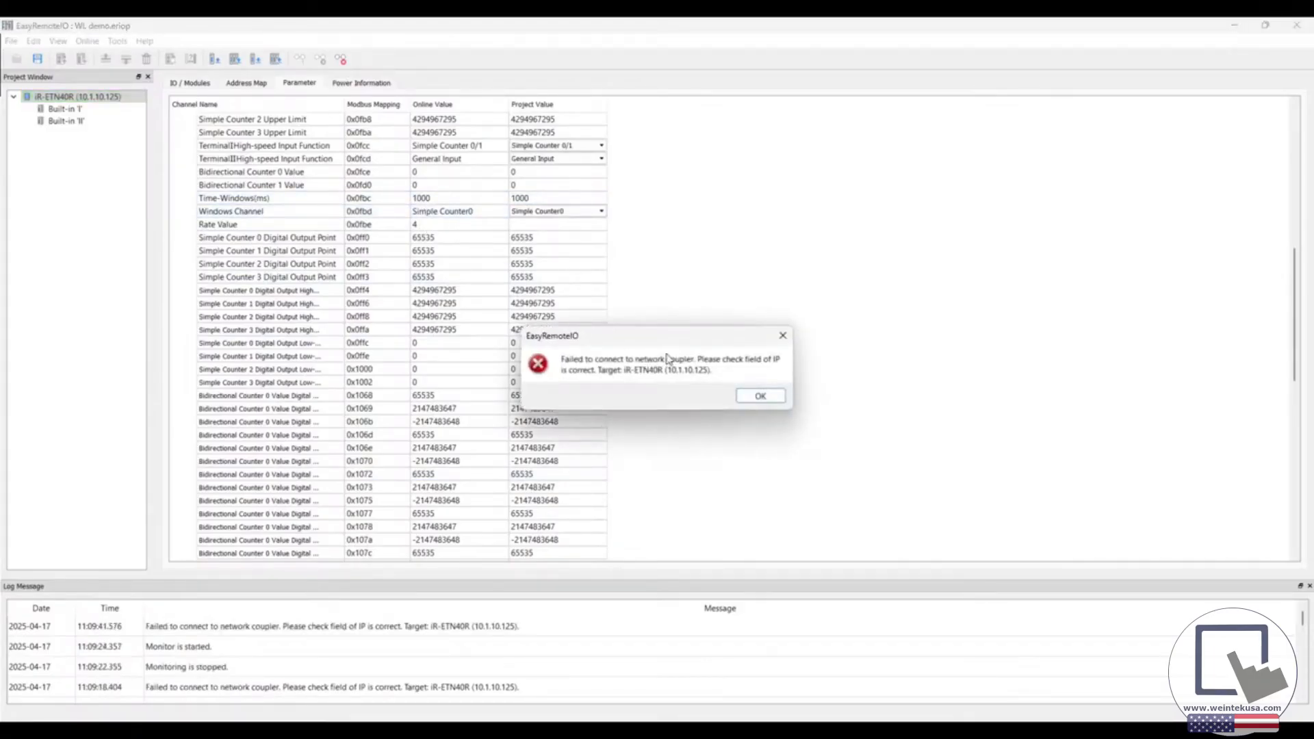
{"action": "left_click", "coordinate": [759, 395]}
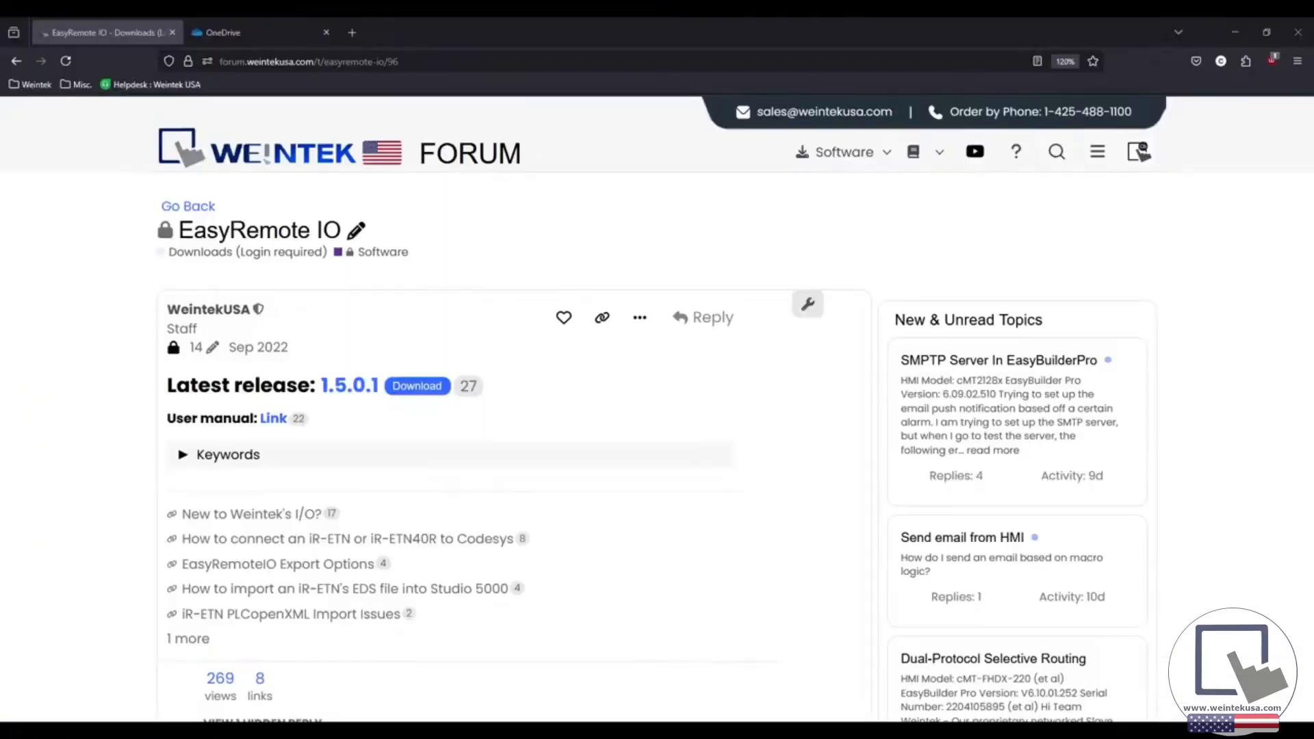
Switch to the web browser and open the Weintek USA forum home page
{"action": "left_click", "coordinate": [458, 158]}
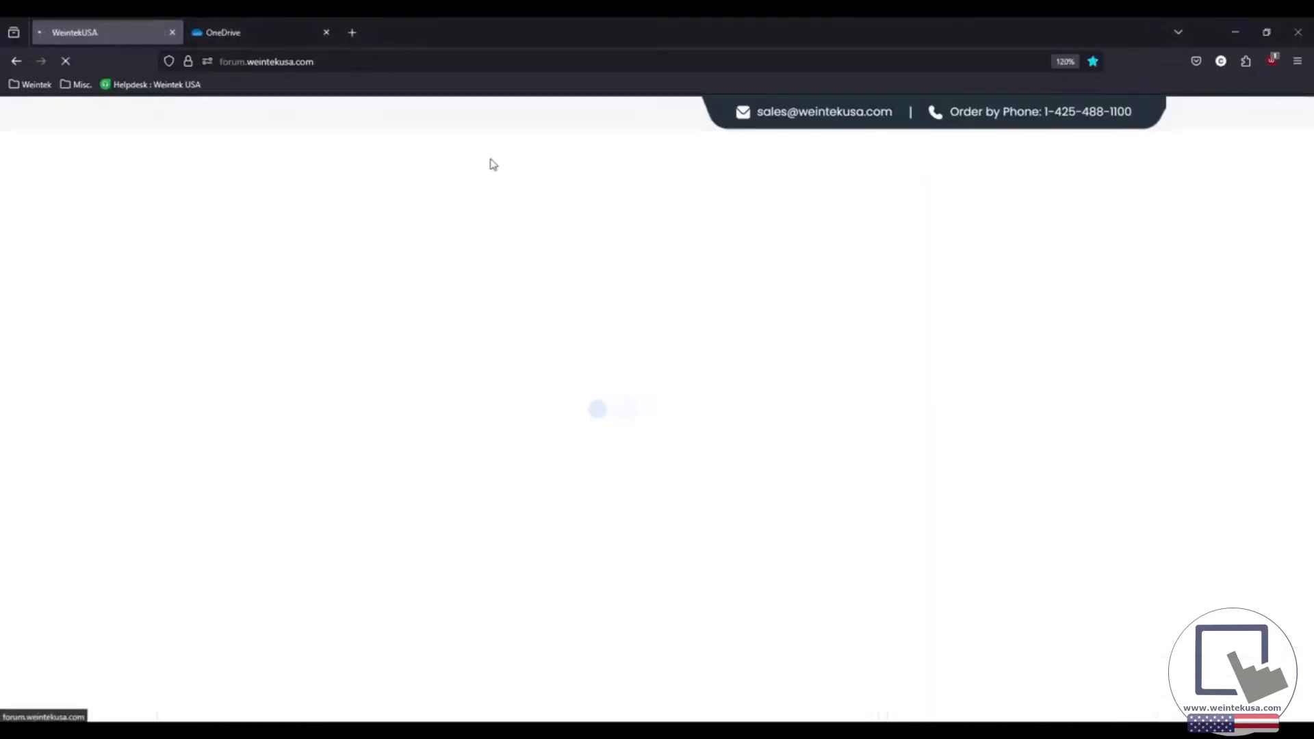